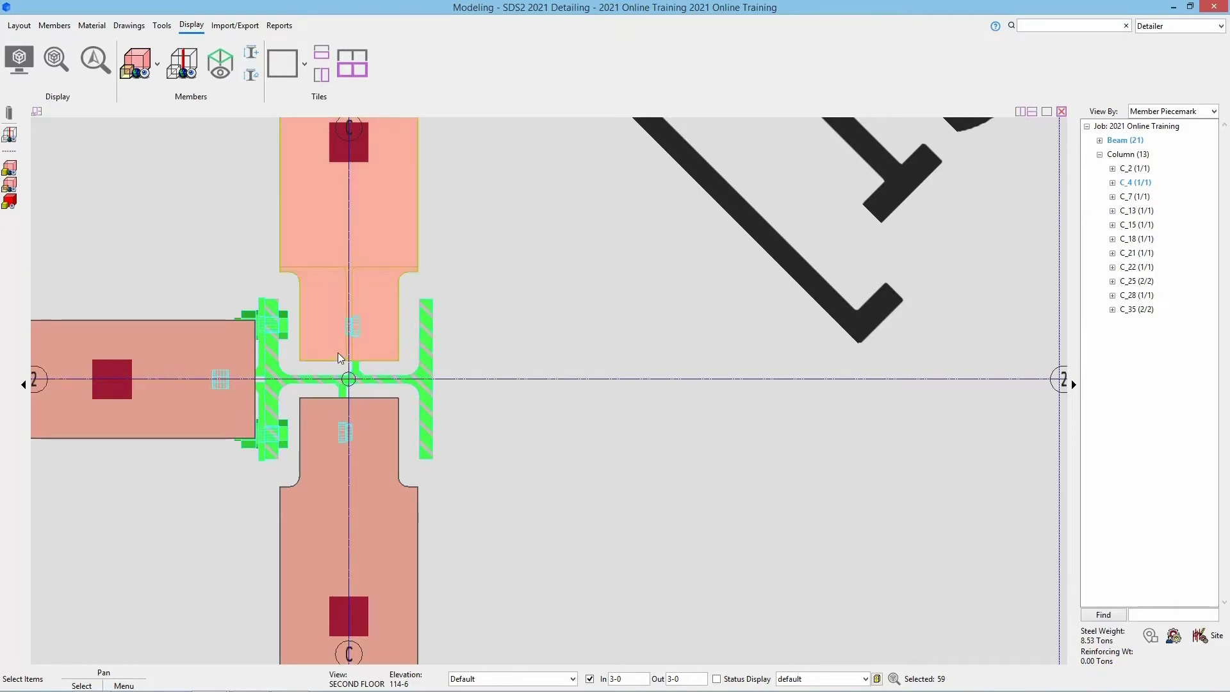
Examine the beam connections at column C_4 and the end connection of beam B_37 at grid 2.1 in plan
{"action": "scroll", "coordinate": [353, 346], "scroll_direction": "up", "scroll_amount": 3}
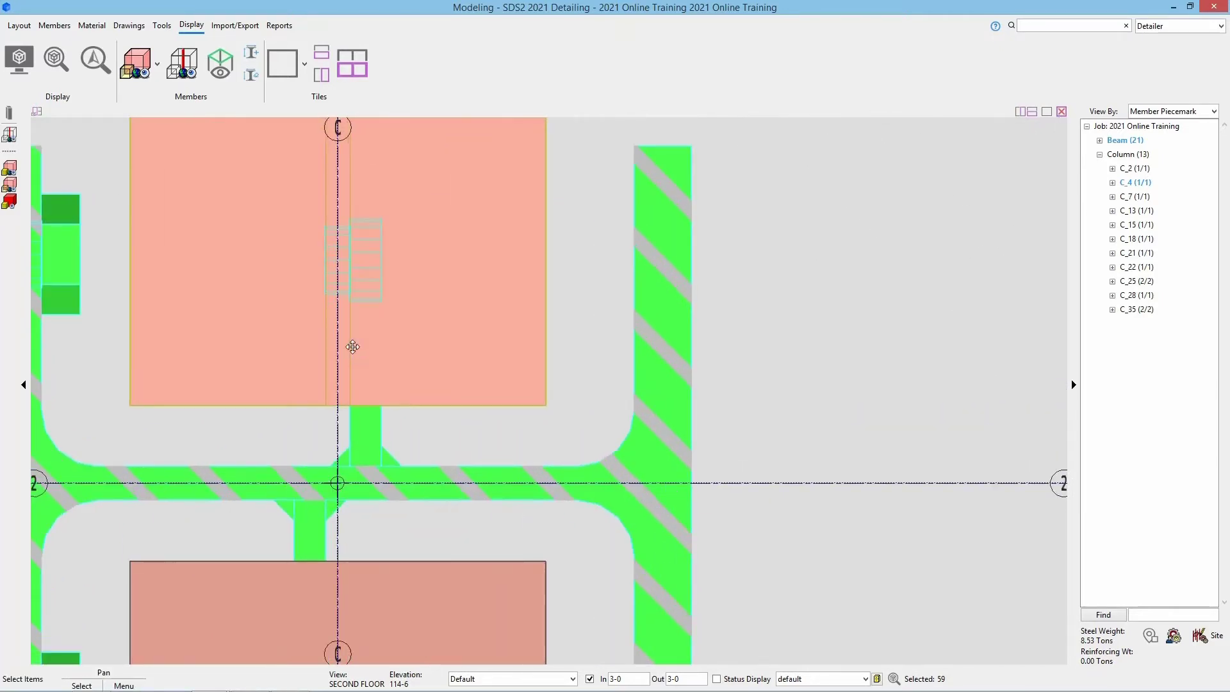
{"action": "scroll", "coordinate": [353, 347], "scroll_direction": "down", "scroll_amount": 5}
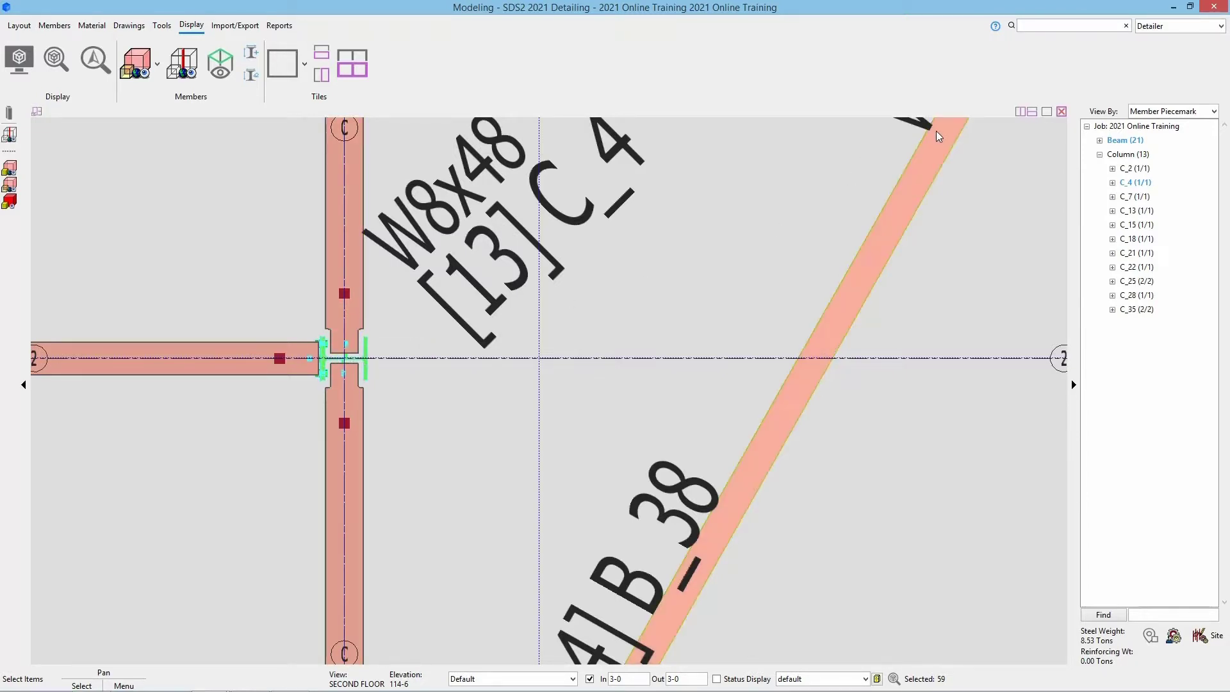
{"action": "scroll", "coordinate": [936, 130], "scroll_direction": "up", "scroll_amount": 3}
{"action": "scroll", "coordinate": [938, 134], "scroll_direction": "down", "scroll_amount": 3}
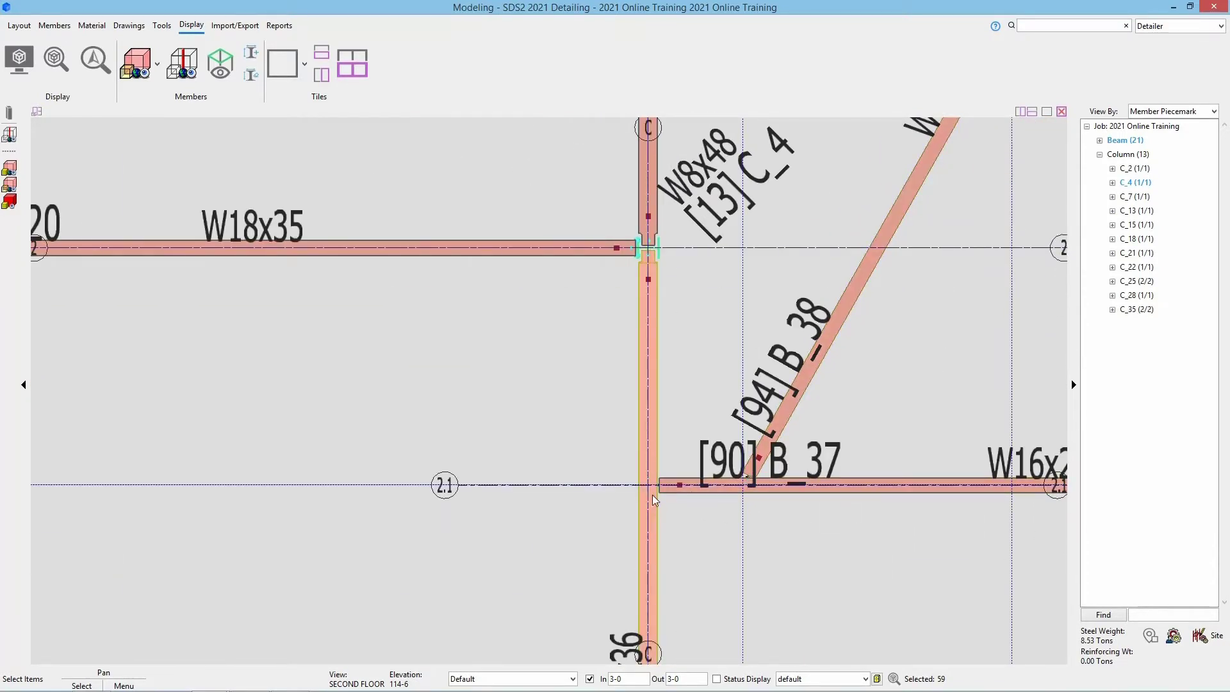
{"action": "scroll", "coordinate": [645, 492], "scroll_direction": "up", "scroll_amount": 5}
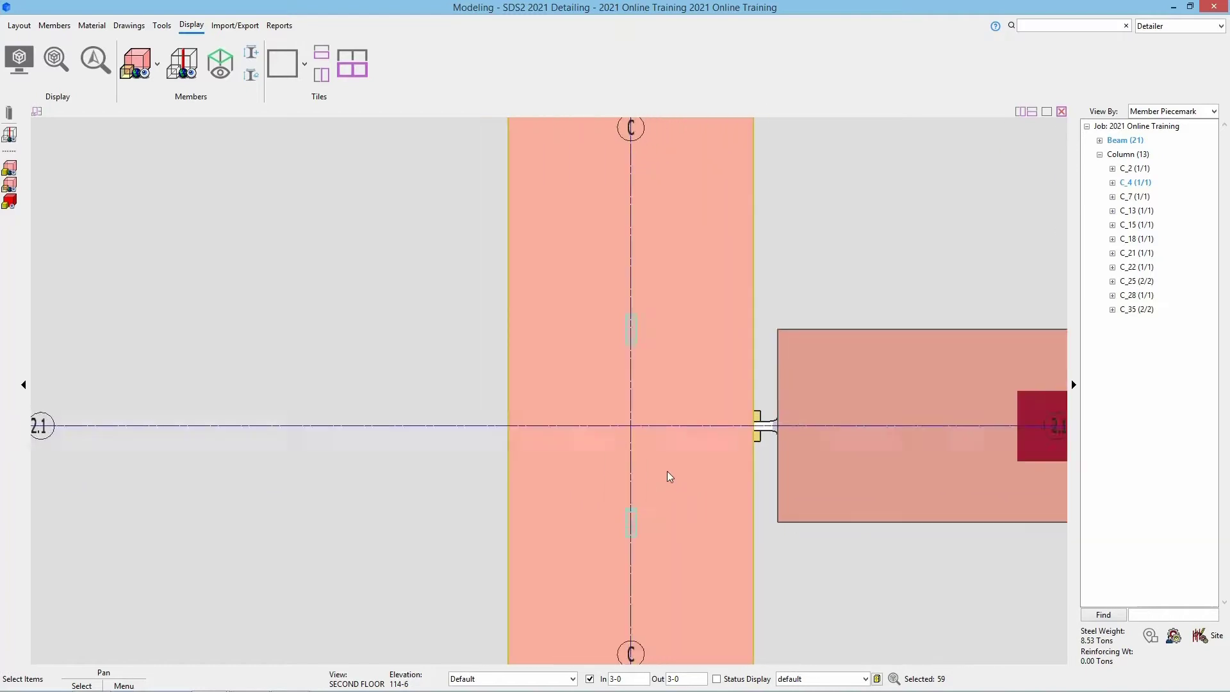
{"action": "scroll", "coordinate": [667, 471], "scroll_direction": "down", "scroll_amount": 2}
{"action": "scroll", "coordinate": [666, 471], "scroll_direction": "down", "scroll_amount": 3}
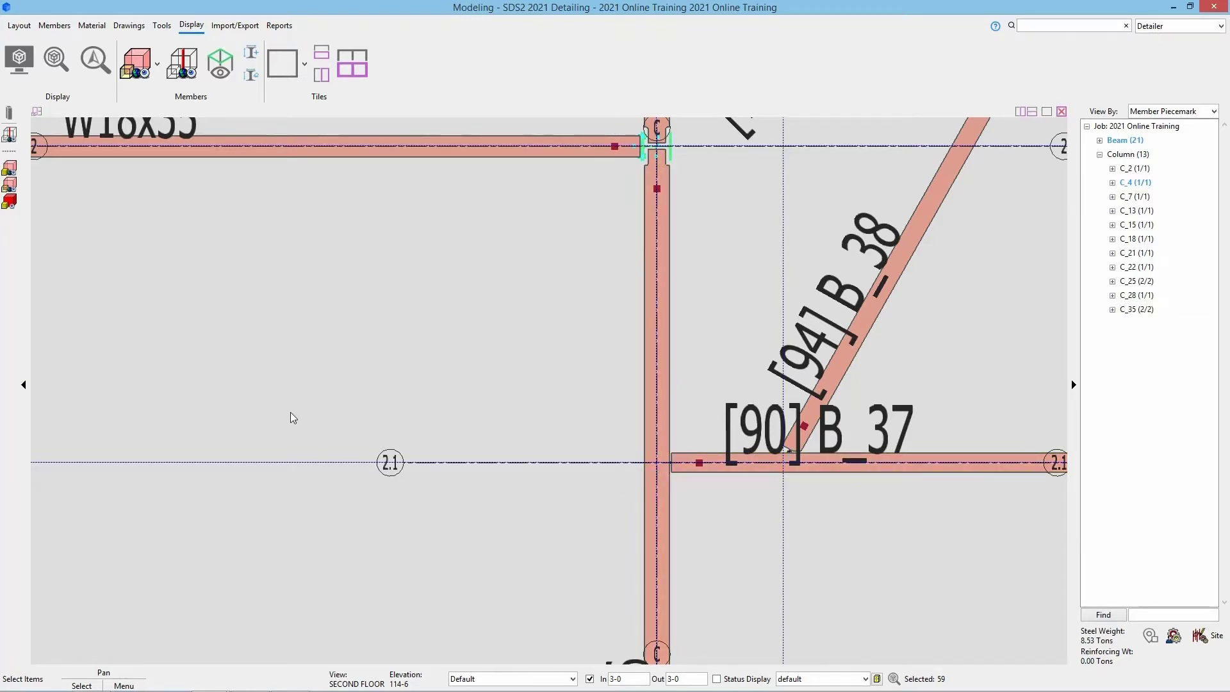
Rotate the second floor framing in 3D to view column C_4 and the surrounding bays from several angles
{"action": "key", "text": "shift"}
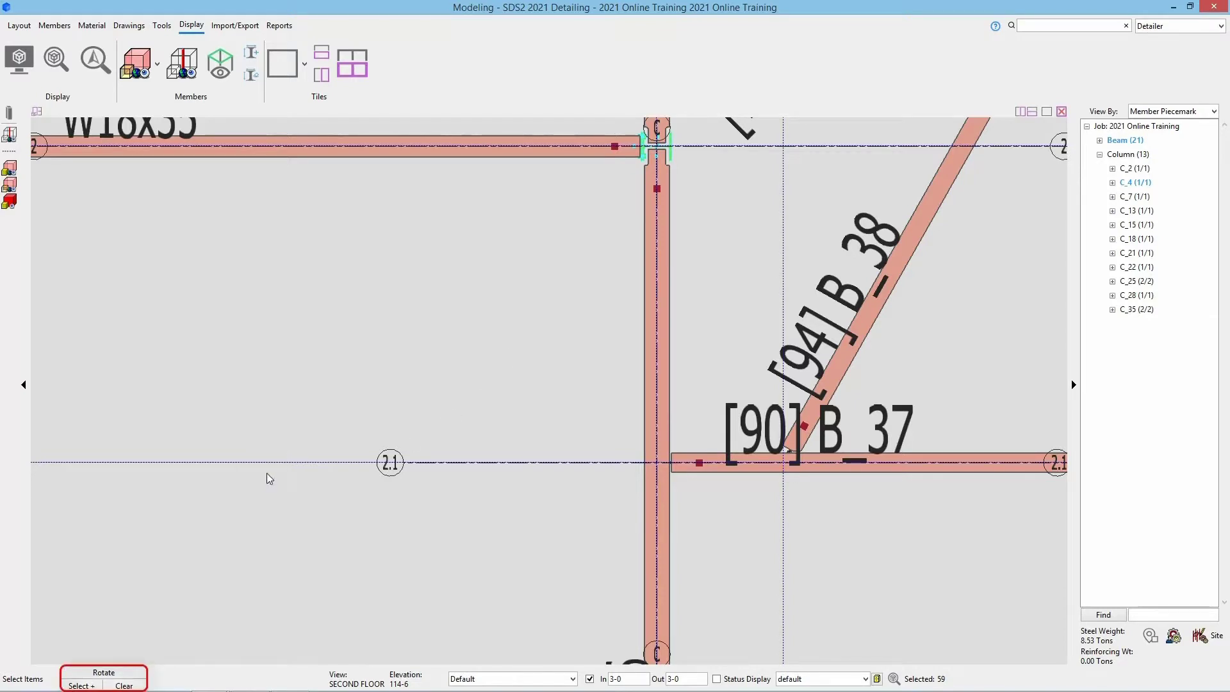
{"action": "middle_click_drag", "start_coordinate": [582, 517], "coordinate": [485, 395], "text": "shift"}
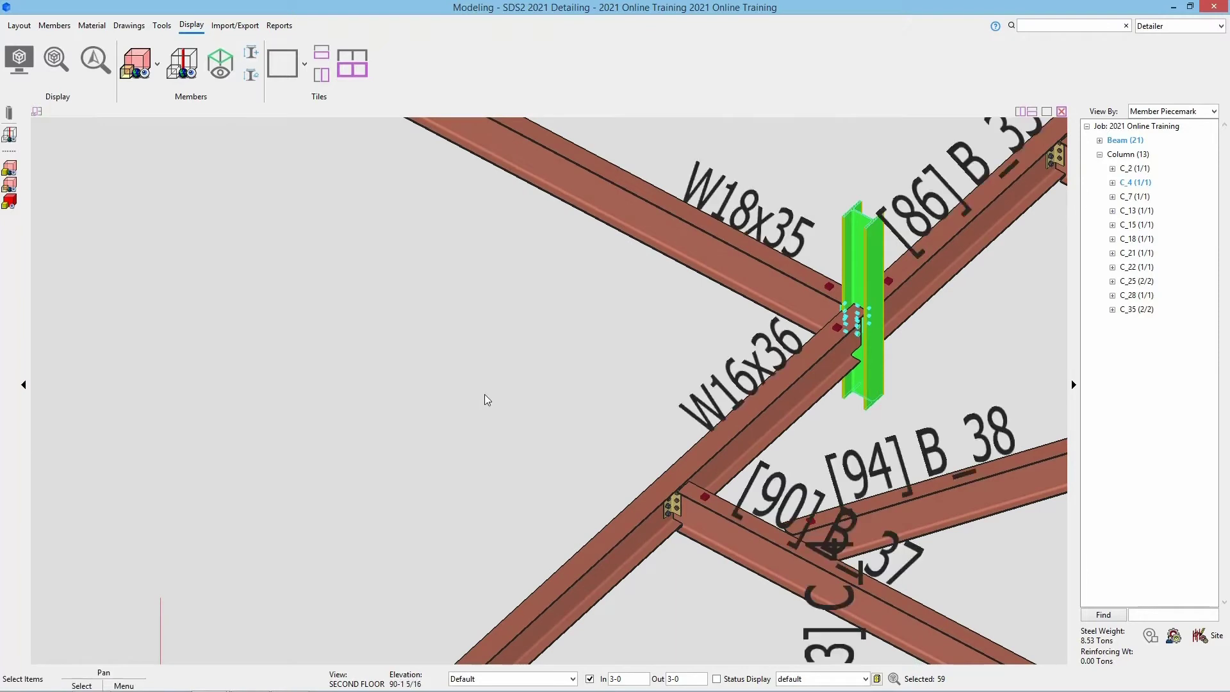
{"action": "scroll", "coordinate": [465, 414], "scroll_direction": "down", "scroll_amount": 6}
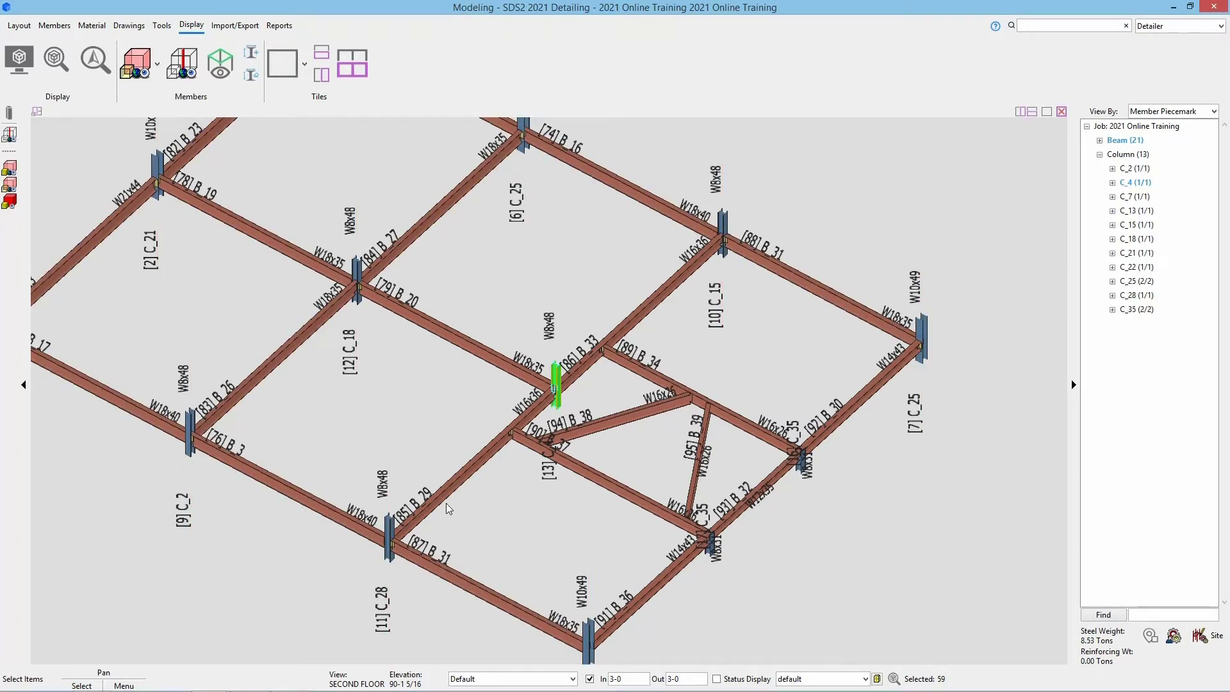
{"action": "middle_click_drag", "start_coordinate": [483, 413], "coordinate": [602, 503], "text": "shift"}
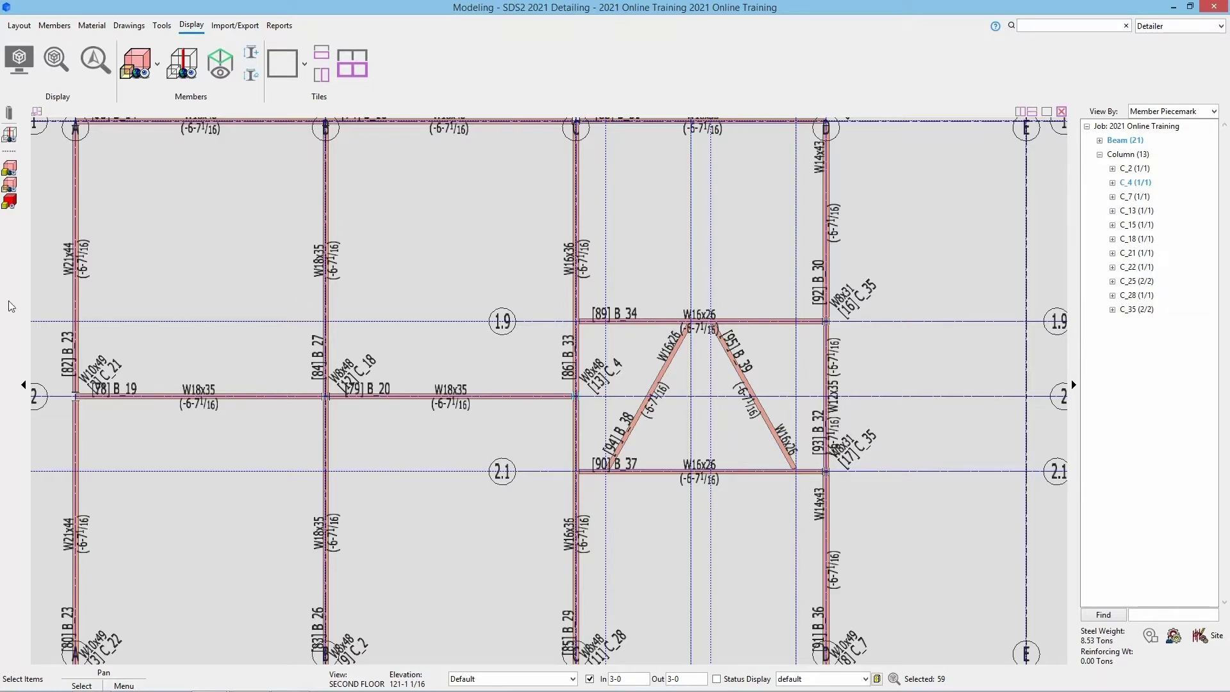
Reopen the SECOND FLOOR erection view
{"action": "left_click", "coordinate": [18, 25]}
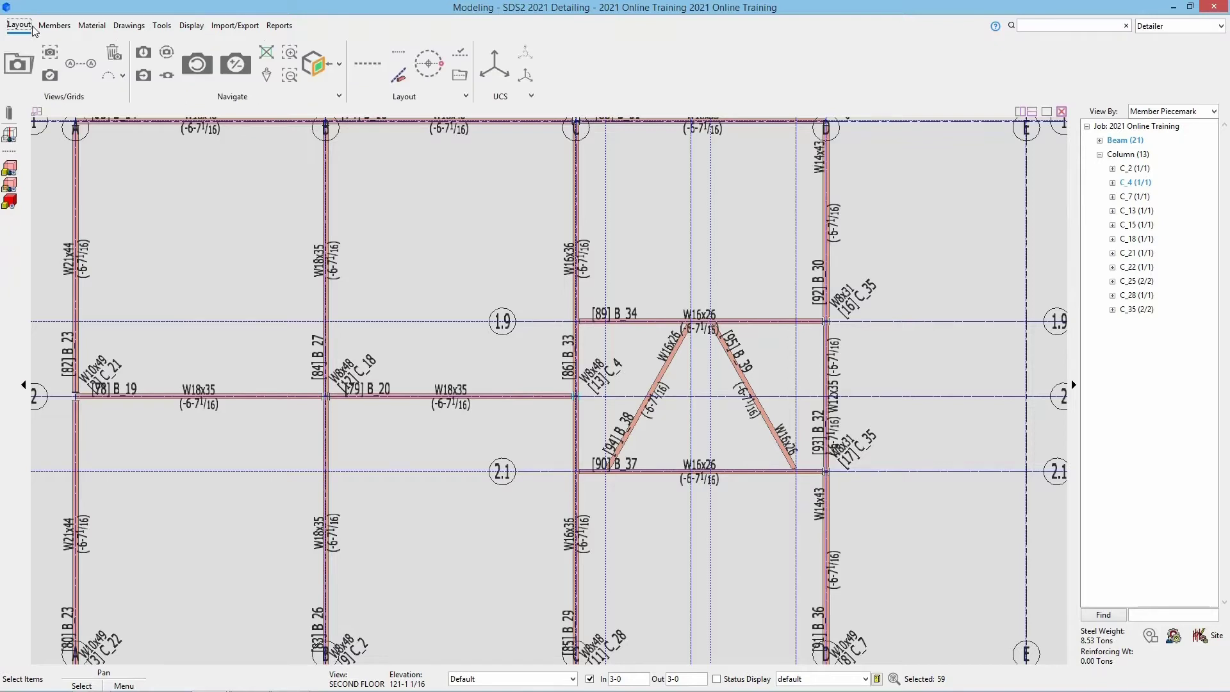
{"action": "left_click", "coordinate": [19, 64]}
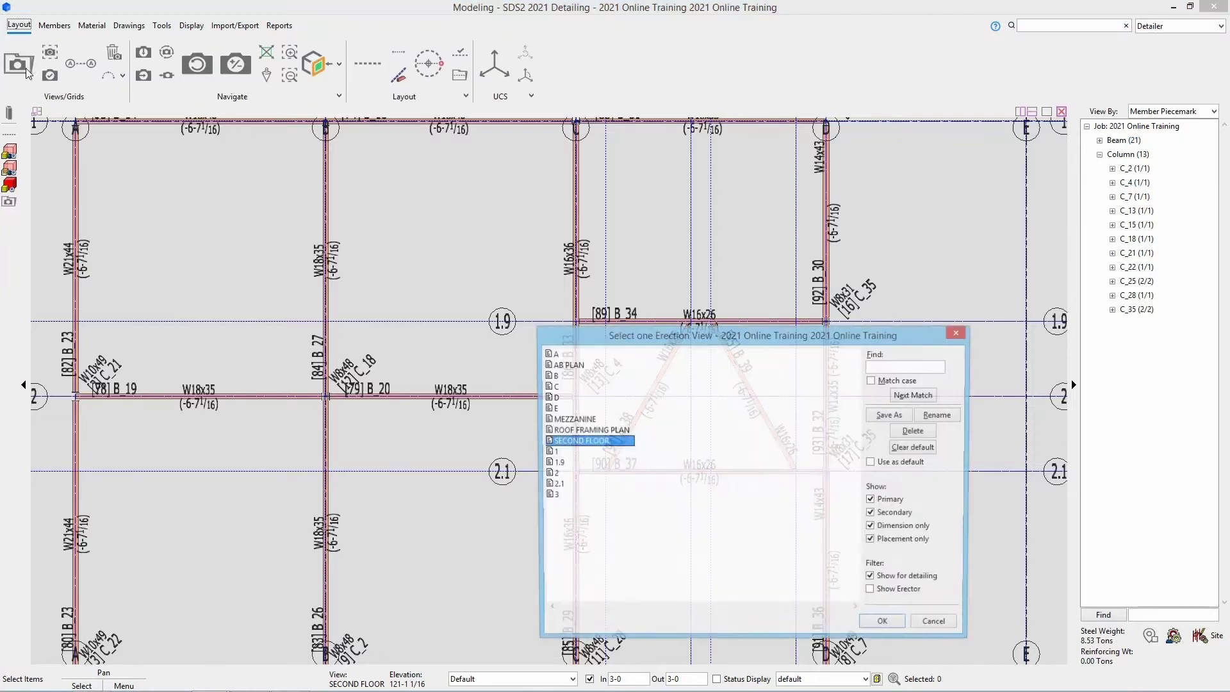
{"action": "left_click", "coordinate": [885, 626]}
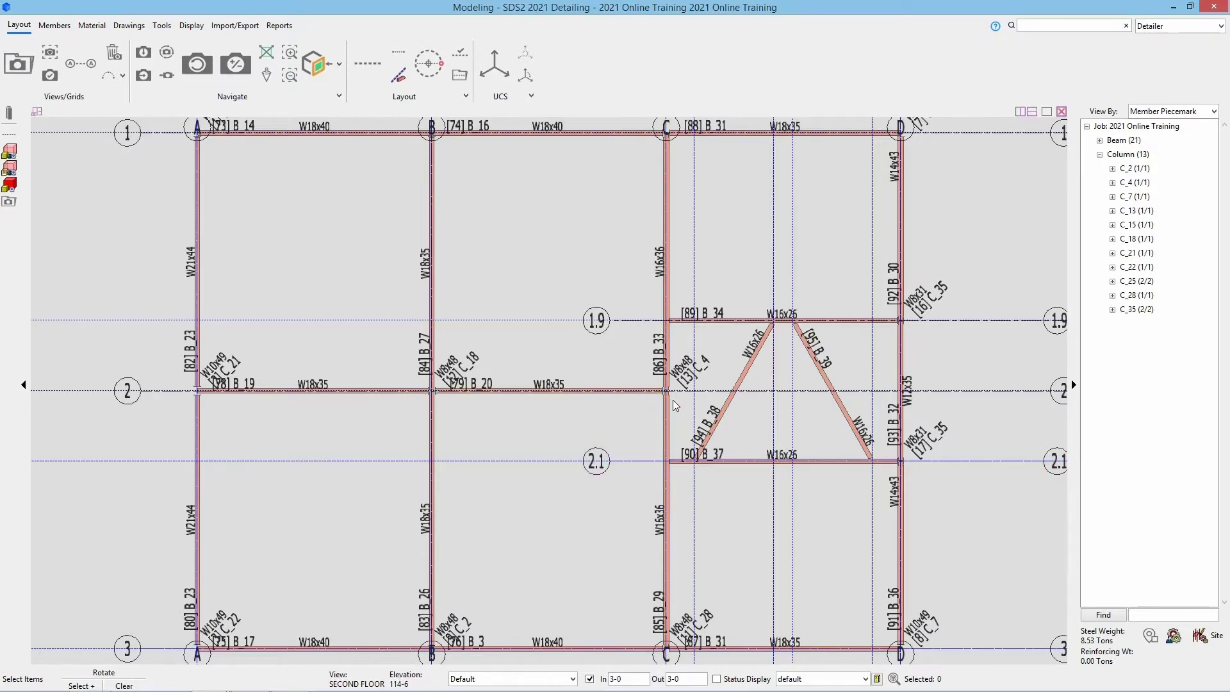
Inspect the framing around column C_4 in 3D from different angles, and reset the rotation to the flat plan
{"action": "scroll", "coordinate": [670, 398], "scroll_direction": "up", "scroll_amount": 6}
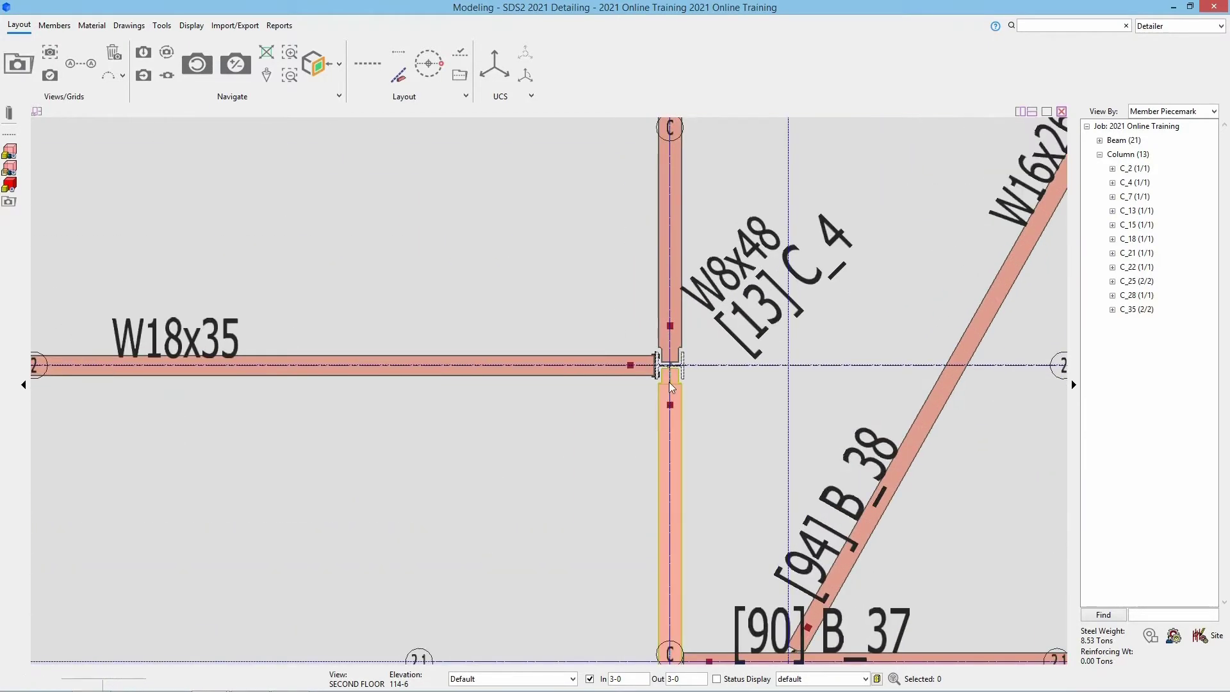
{"action": "middle_click_drag", "start_coordinate": [669, 381], "coordinate": [671, 416], "text": "shift"}
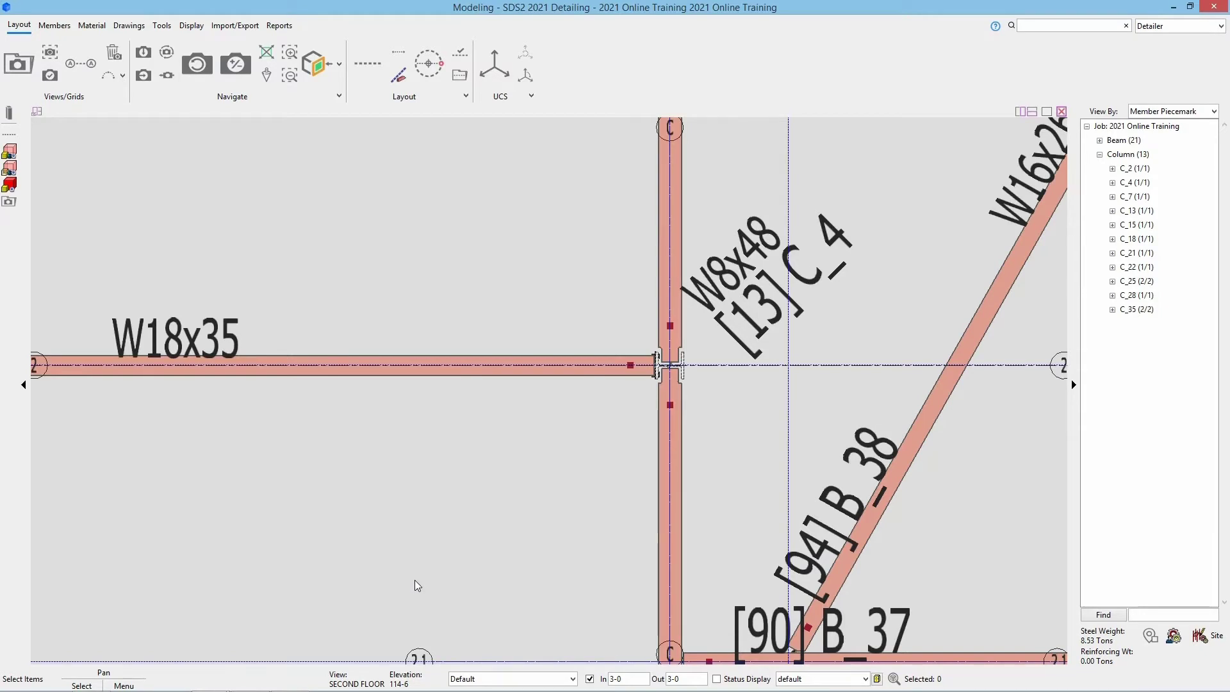
{"action": "middle_click_drag", "start_coordinate": [435, 572], "coordinate": [361, 382], "text": "shift"}
{"action": "middle_click_drag", "start_coordinate": [447, 391], "coordinate": [225, 129]}
{"action": "middle_click_drag", "start_coordinate": [590, 317], "coordinate": [831, 252]}
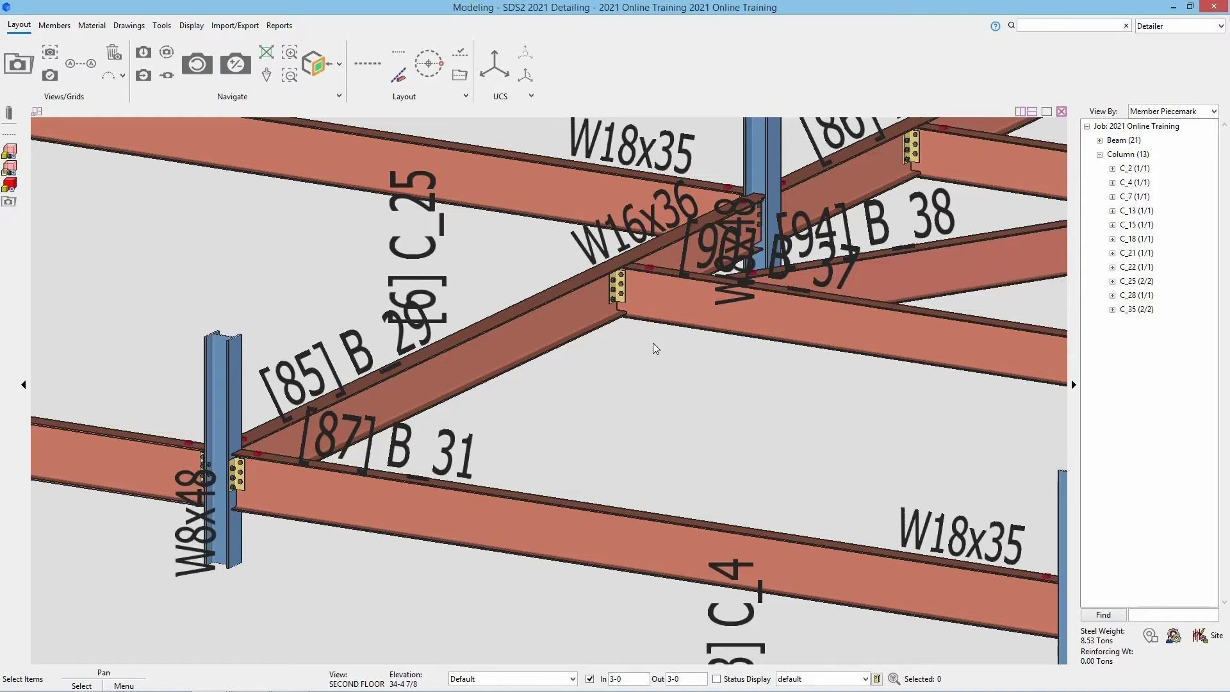
{"action": "middle_click_drag", "start_coordinate": [653, 344], "coordinate": [871, 594]}
{"action": "key", "text": "Home"}
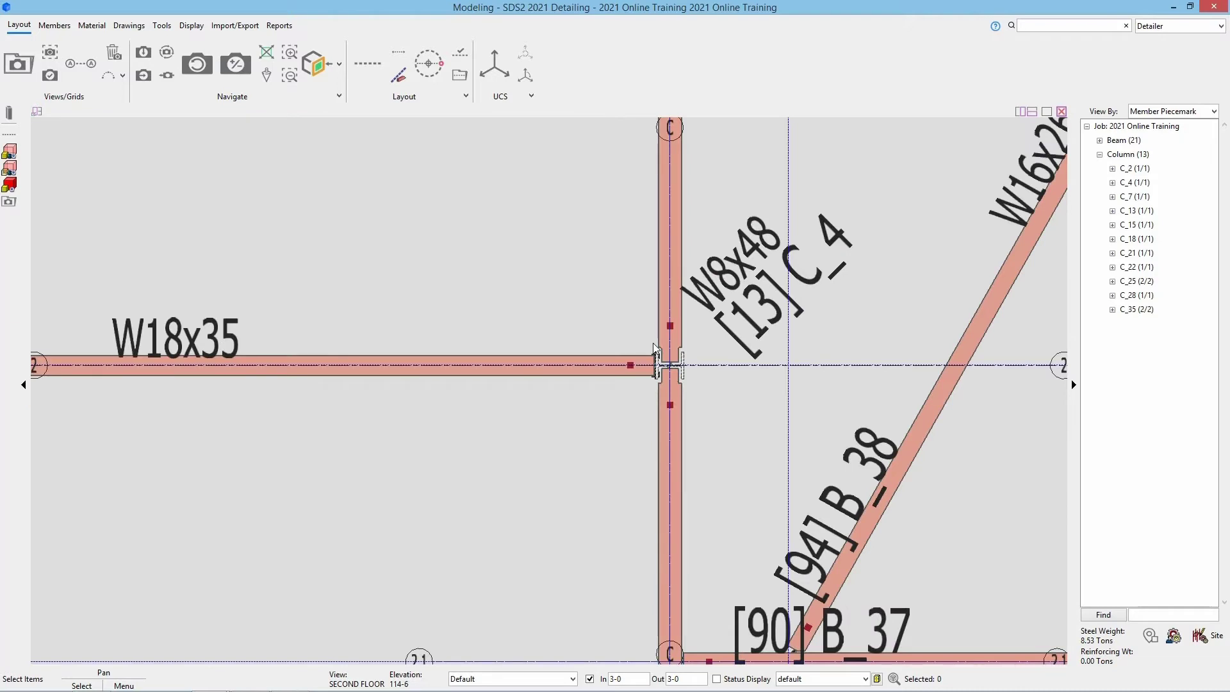
Rotate the model to view beam B_17 in 3D, and restore the unrotated plan around column C_4
{"action": "middle_click_drag", "start_coordinate": [557, 418], "coordinate": [660, 308], "text": "shift"}
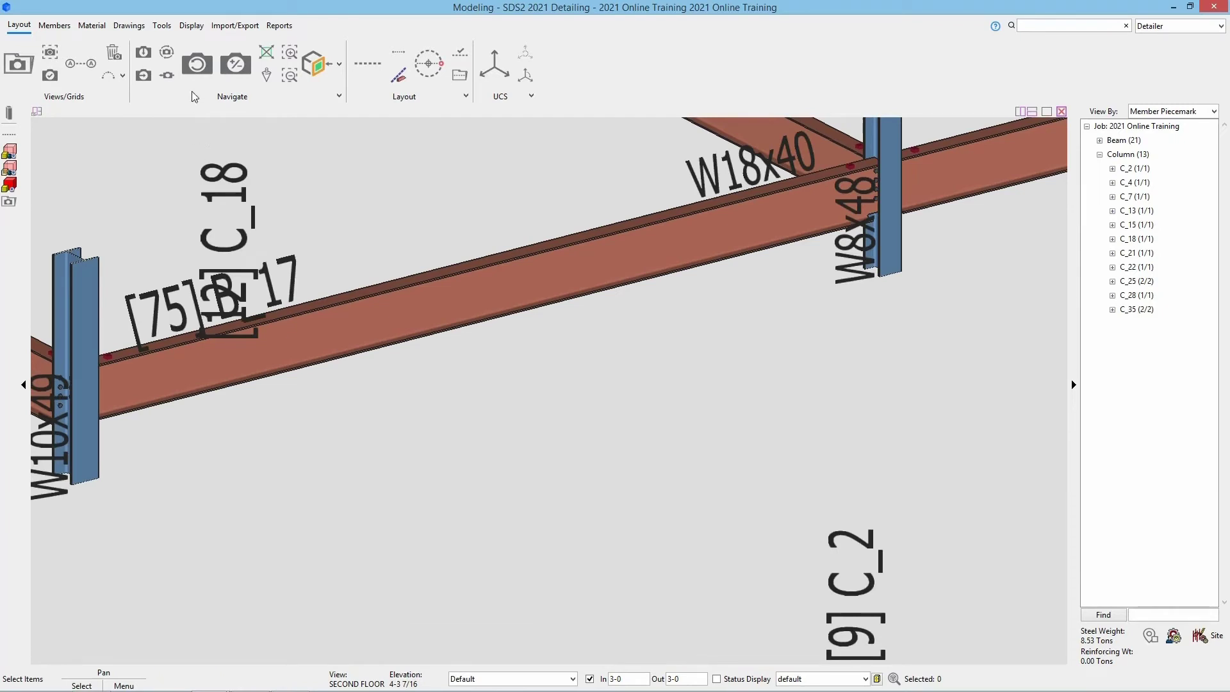
{"action": "left_click", "coordinate": [201, 69]}
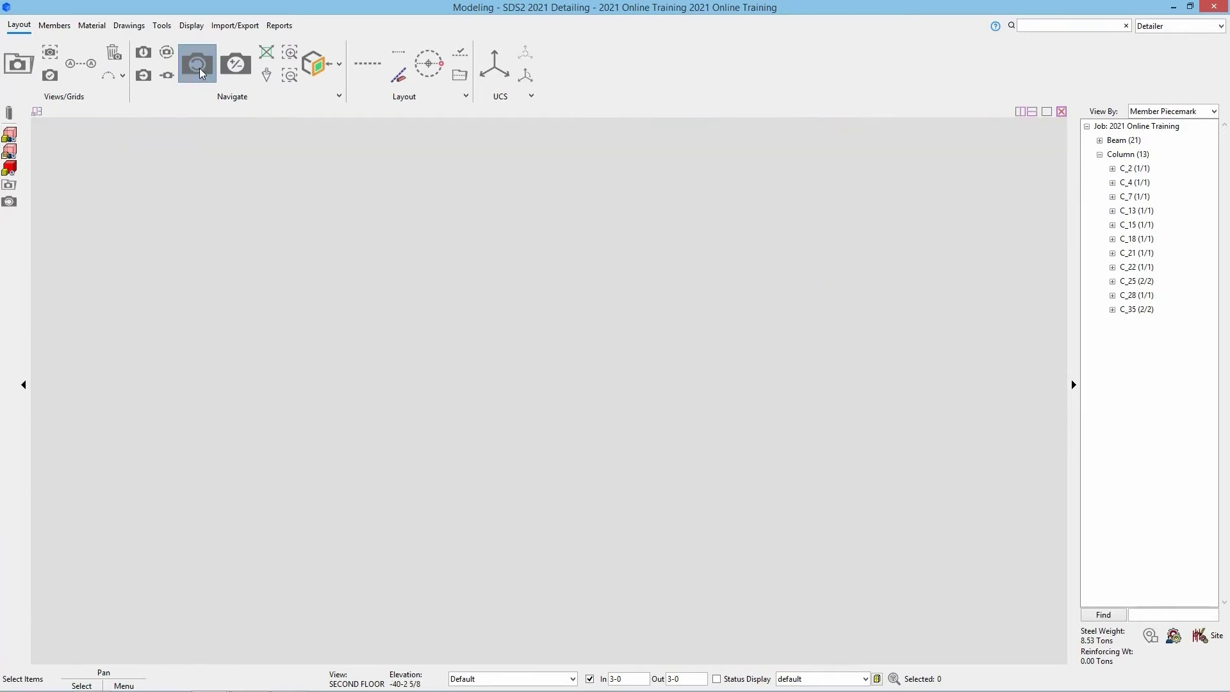
{"action": "left_click", "coordinate": [200, 68]}
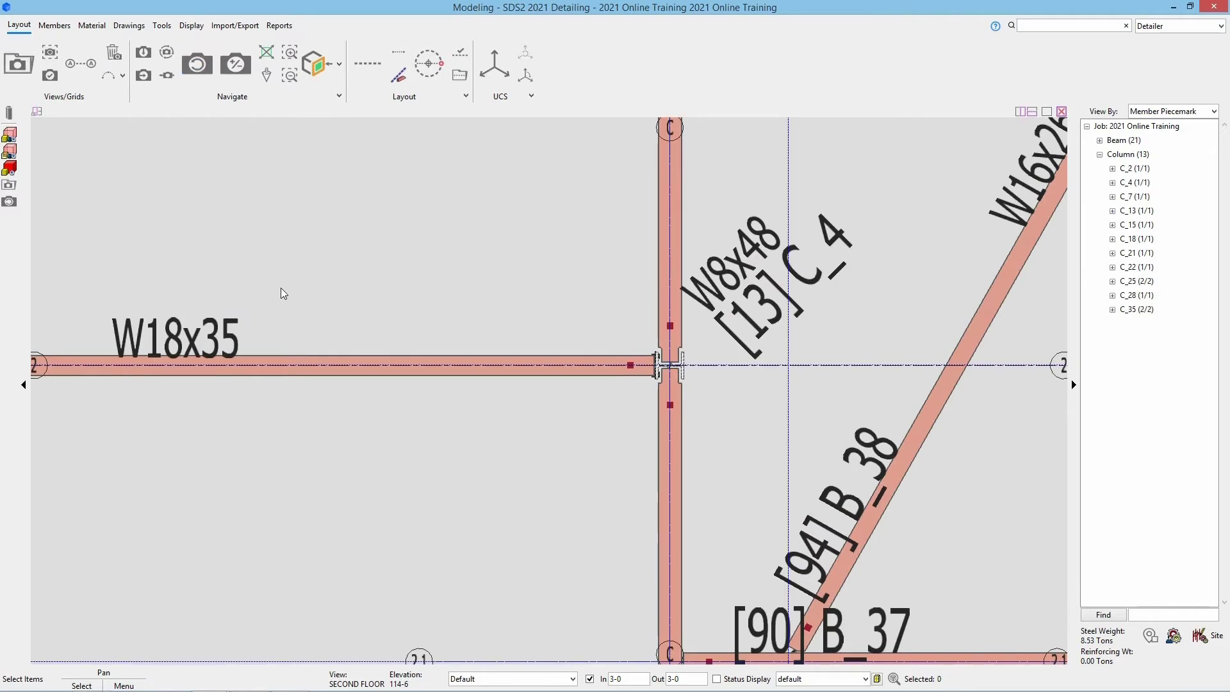
View beams B_34, B_37 and B_38 in 3D, and revert to the full SECOND FLOOR plan
{"action": "middle_click_drag", "start_coordinate": [287, 291], "coordinate": [351, 362]}
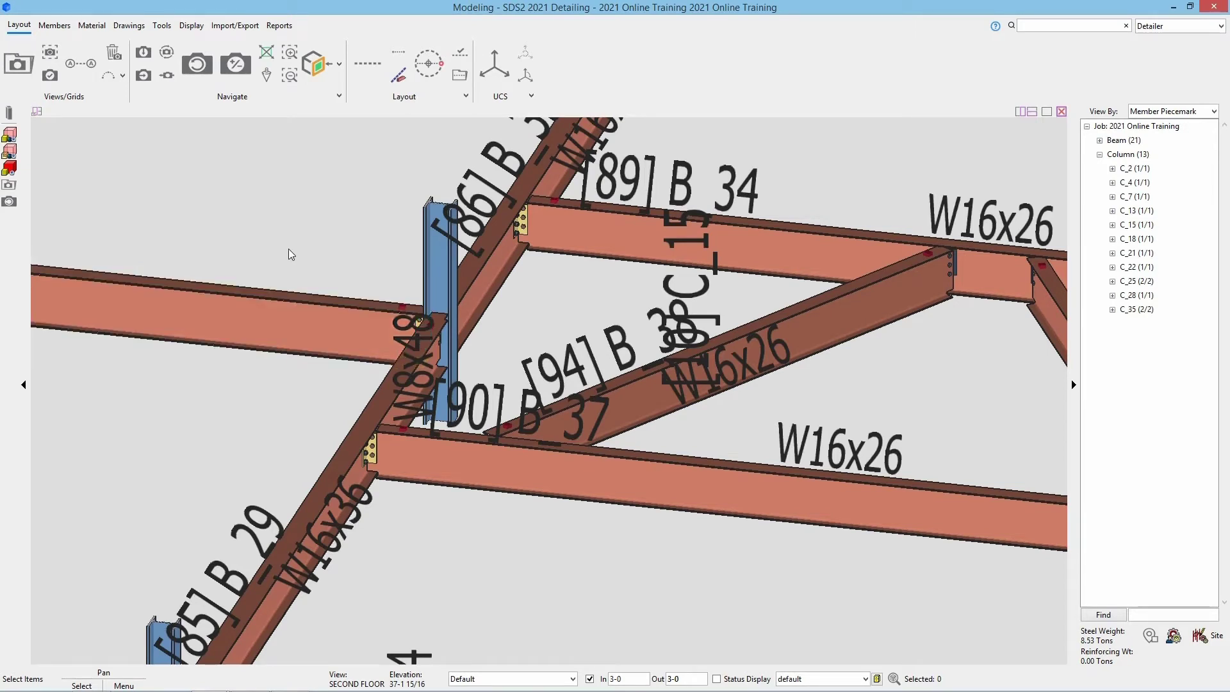
{"action": "key", "text": "ctrl+r"}
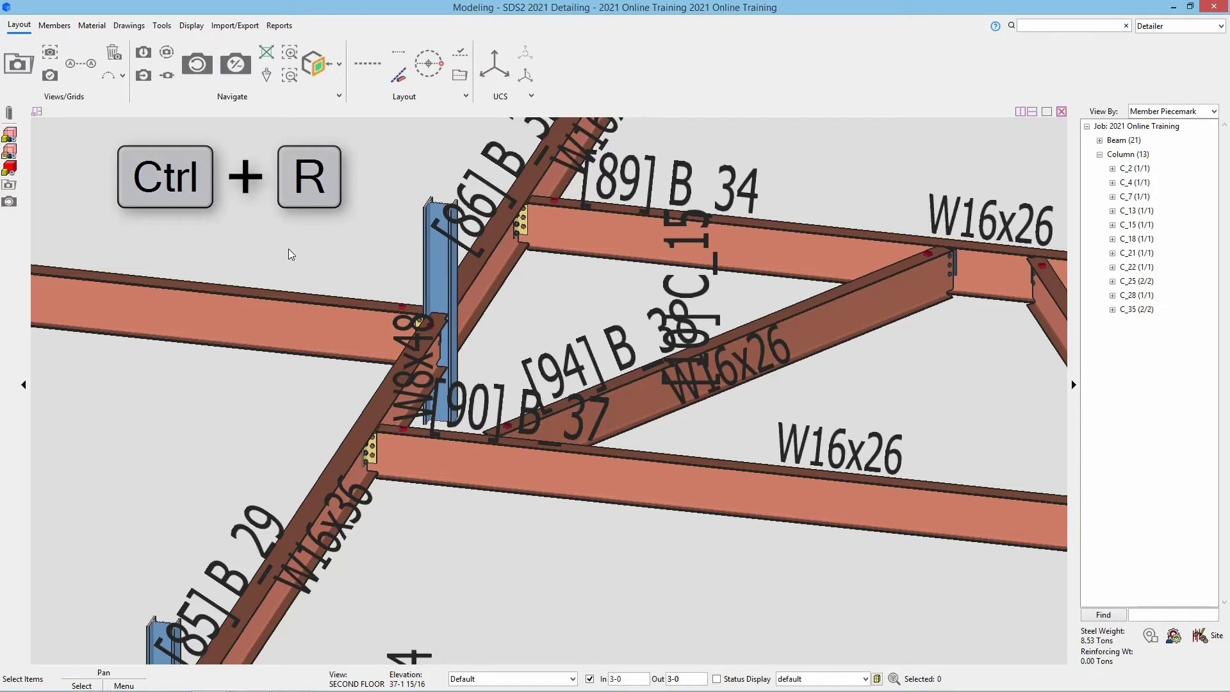
{"action": "left_click", "coordinate": [162, 75]}
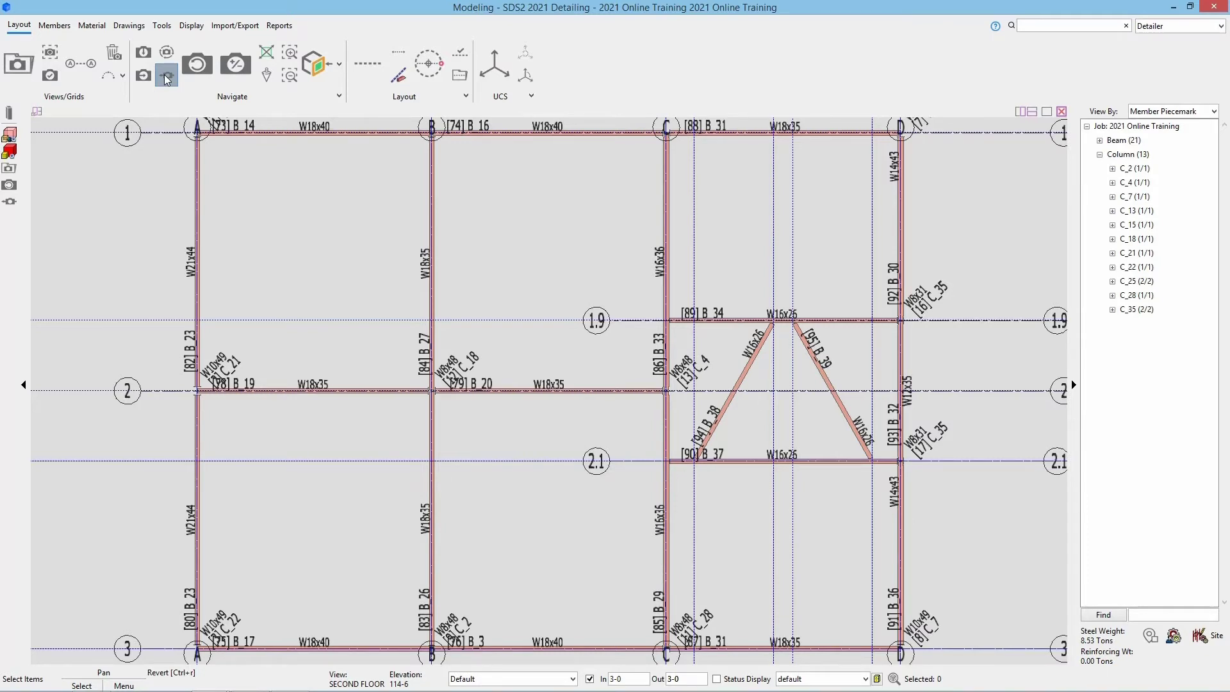
Inspect the beam-to-column connections at column C_18 on grids B and 2, in plan and in 3D
{"action": "scroll", "coordinate": [372, 363], "scroll_direction": "up", "scroll_amount": 3}
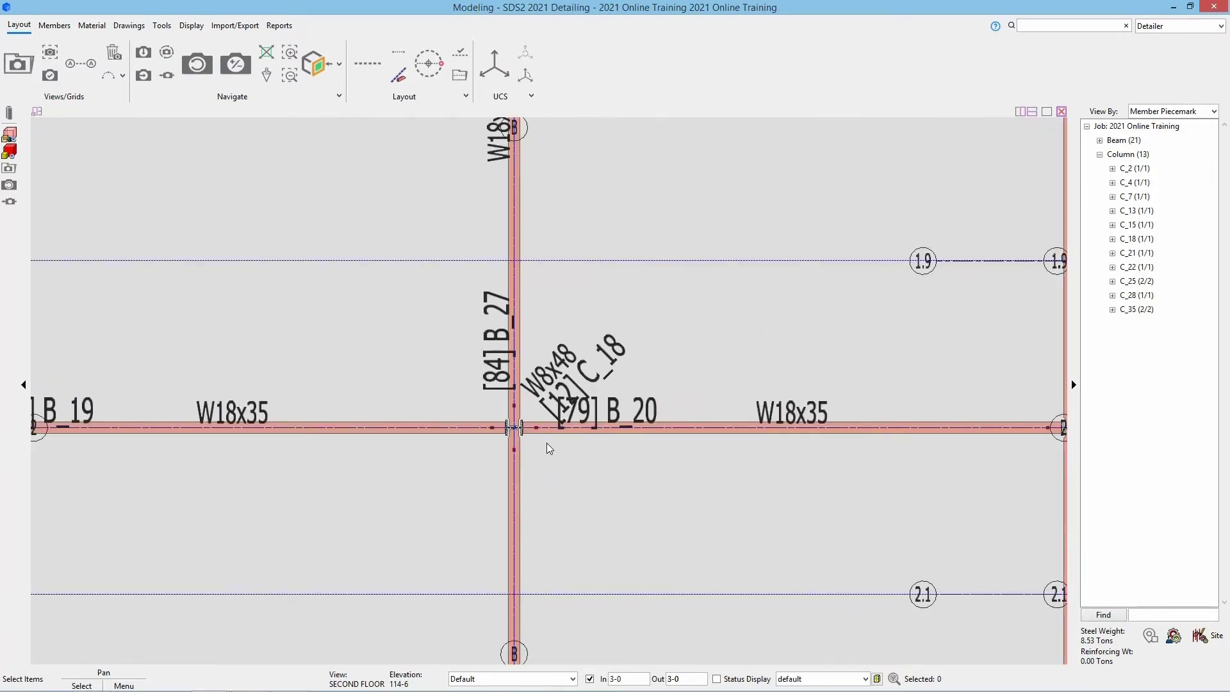
{"action": "scroll", "coordinate": [546, 442], "scroll_direction": "up", "scroll_amount": 8}
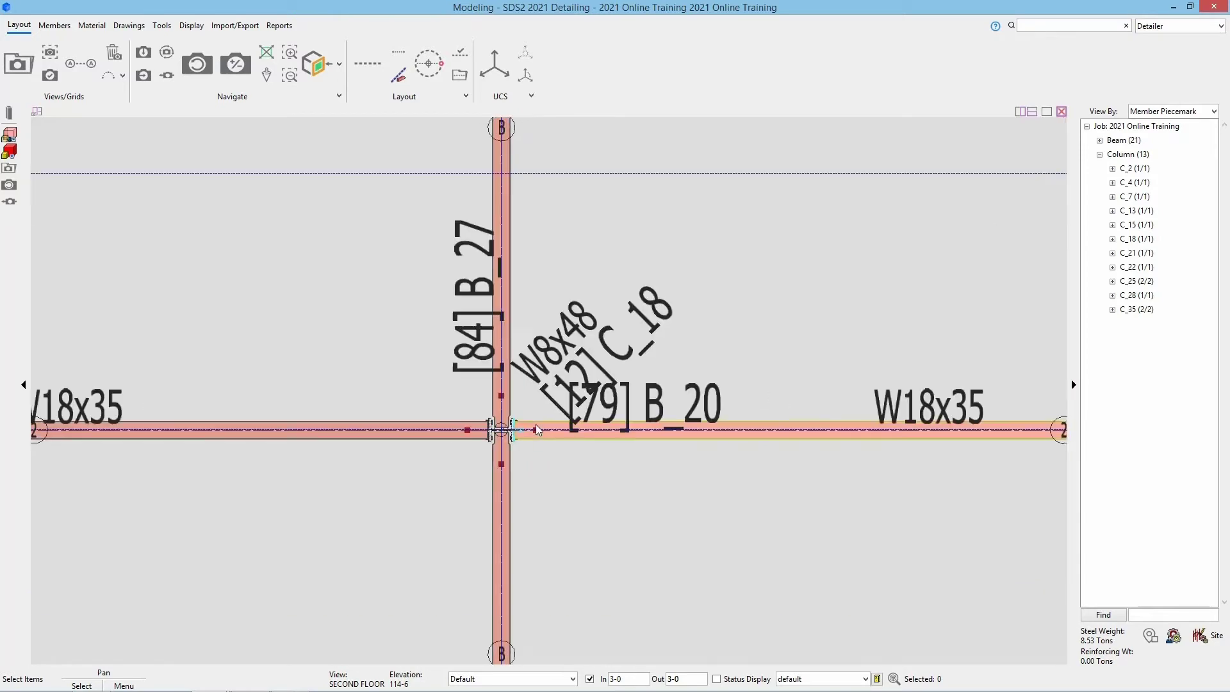
{"action": "scroll", "coordinate": [468, 420], "scroll_direction": "up", "scroll_amount": 1}
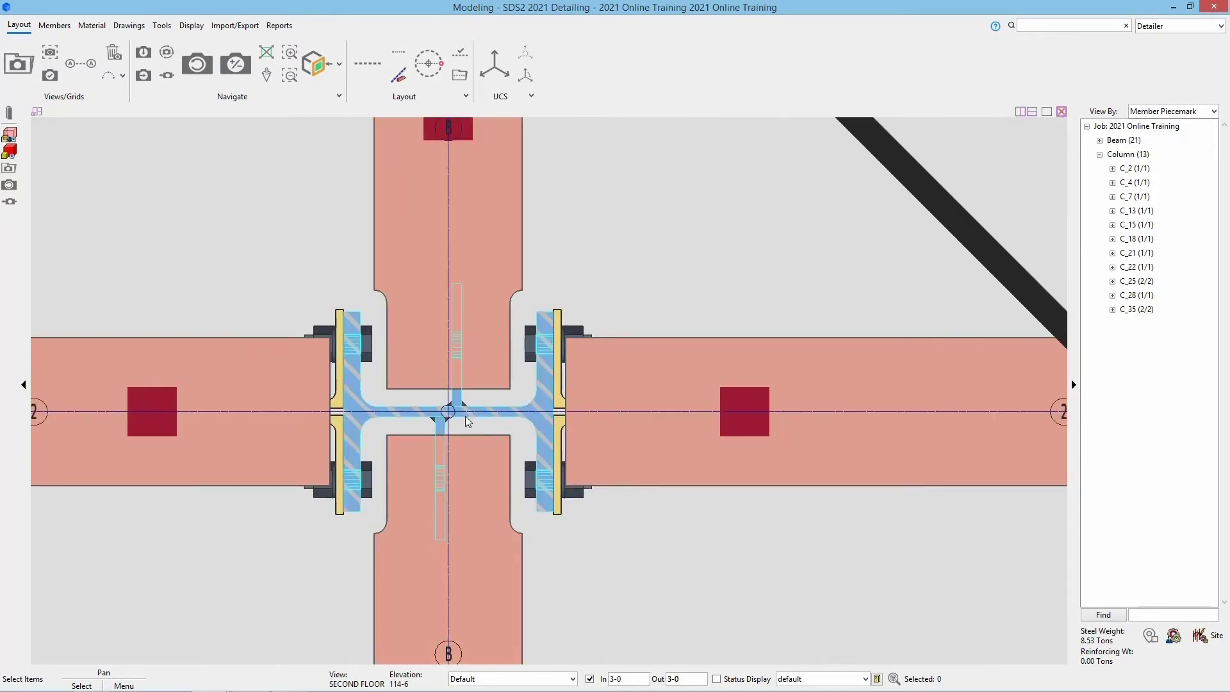
{"action": "scroll", "coordinate": [485, 415], "scroll_direction": "down", "scroll_amount": 1}
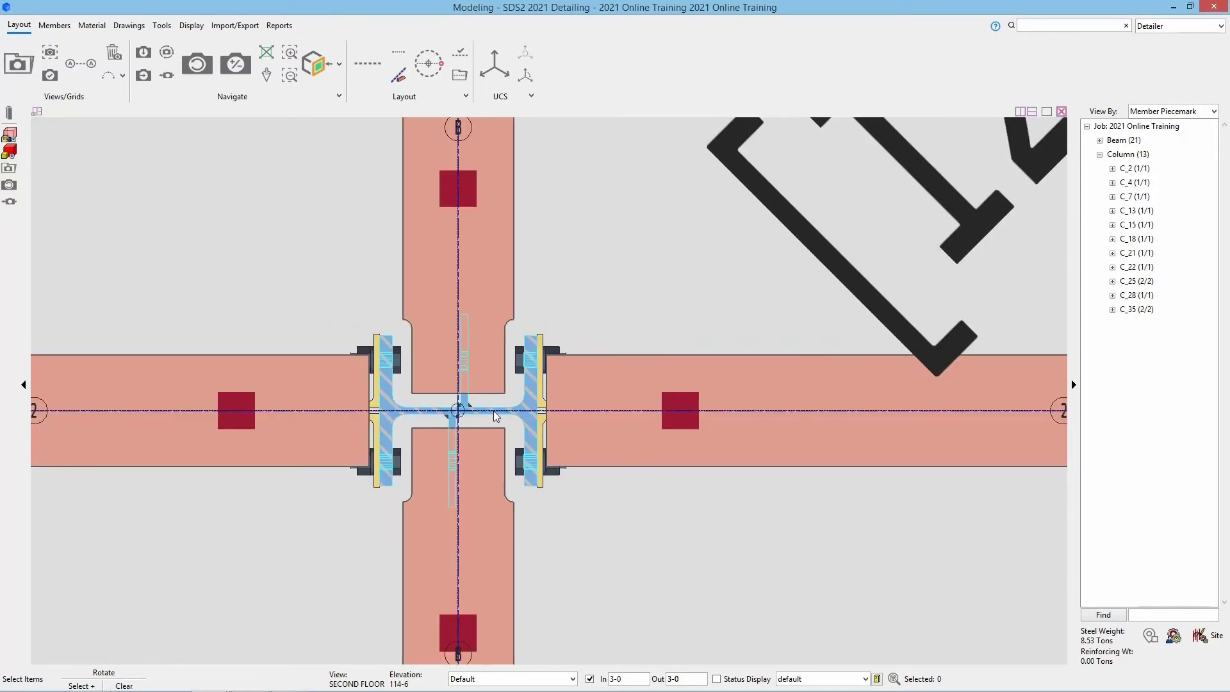
{"action": "middle_click_drag", "start_coordinate": [470, 409], "coordinate": [472, 4]}
{"action": "scroll", "coordinate": [571, 602], "scroll_direction": "down", "scroll_amount": 1}
{"action": "scroll", "coordinate": [571, 513], "scroll_direction": "down", "scroll_amount": 1}
{"action": "key", "text": "b"}
{"action": "middle_click_drag", "start_coordinate": [574, 531], "coordinate": [531, 205]}
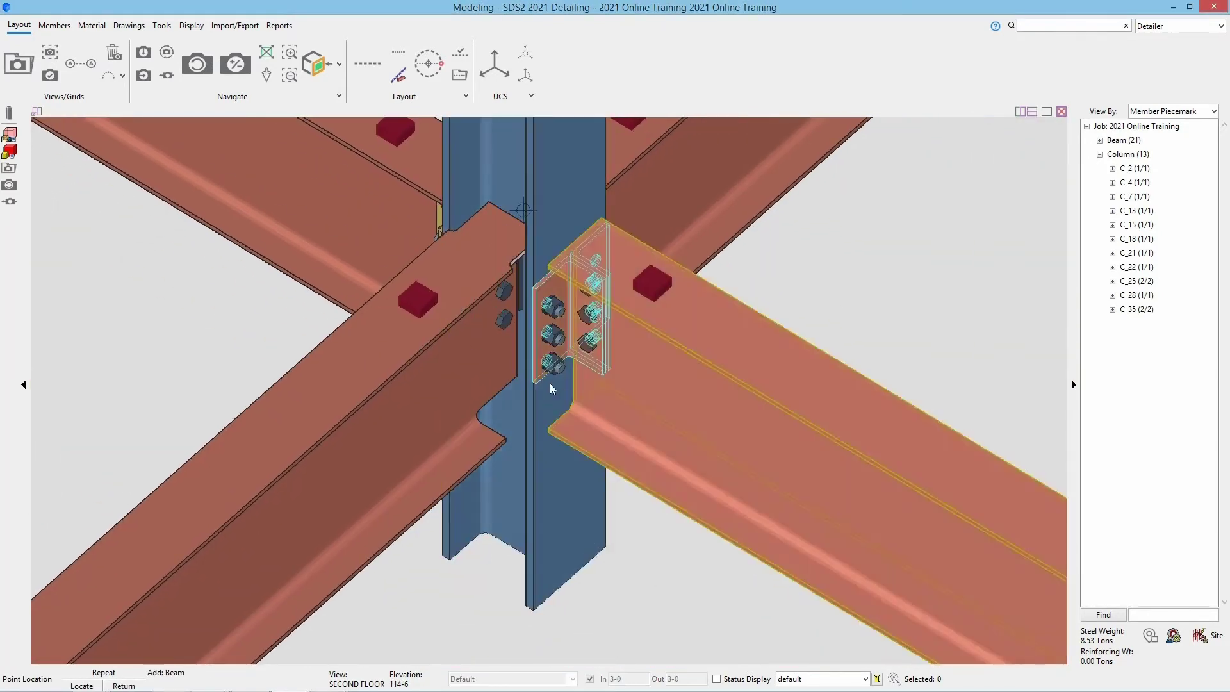
{"action": "middle_click_drag", "start_coordinate": [574, 344], "coordinate": [592, 319]}
{"action": "scroll", "coordinate": [605, 478], "scroll_direction": "up", "scroll_amount": 4}
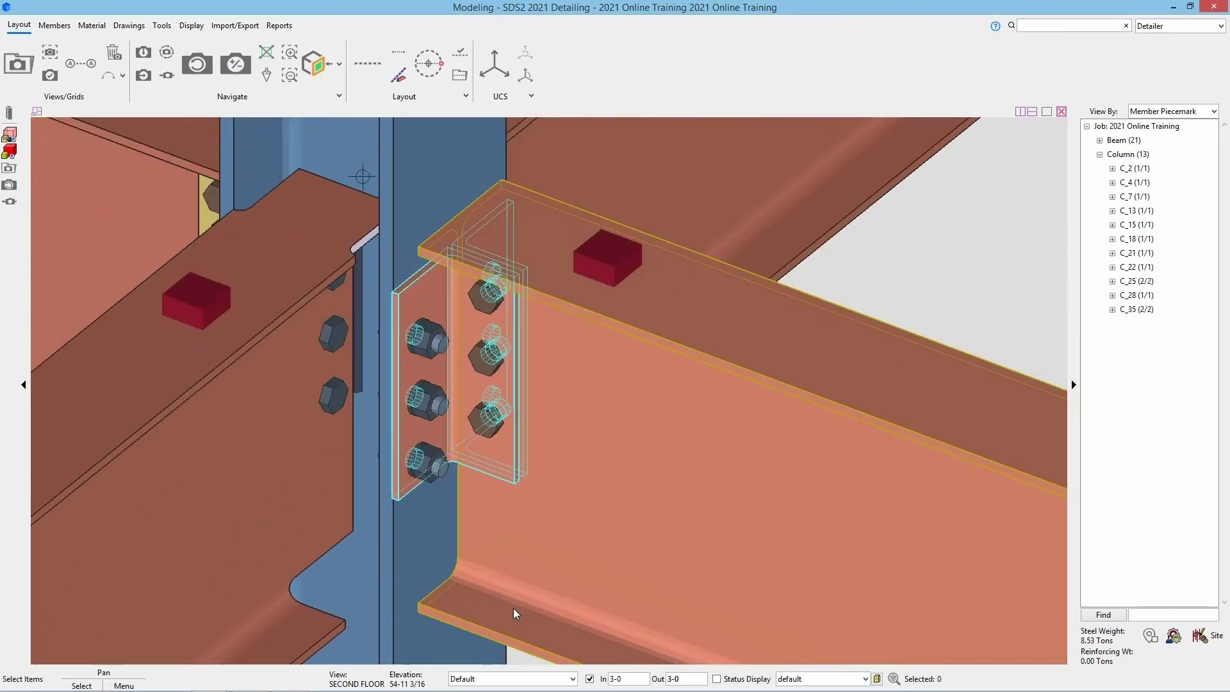
Examine the clip angle and its bolts at column C_18 up close, and revert to the full second floor plan
{"action": "scroll", "coordinate": [514, 607], "scroll_direction": "down", "scroll_amount": 1}
{"action": "middle_click_drag", "start_coordinate": [794, 323], "coordinate": [562, 426], "text": "shift"}
{"action": "scroll", "coordinate": [446, 277], "scroll_direction": "up", "scroll_amount": 8}
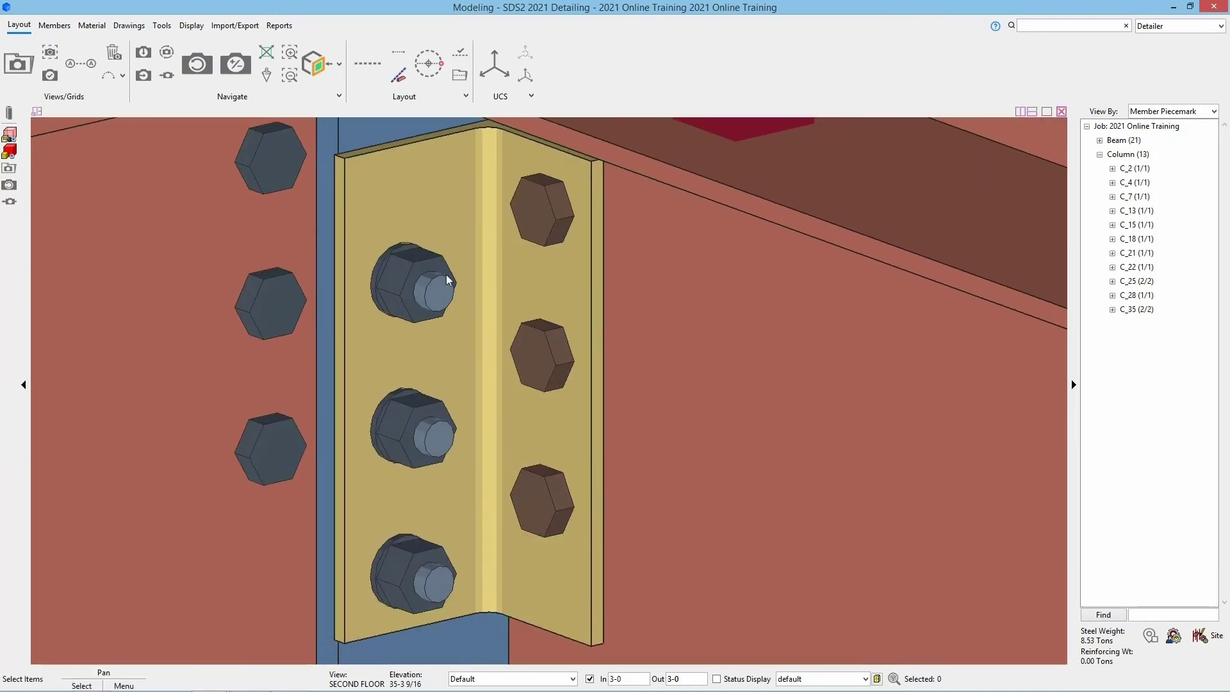
{"action": "scroll", "coordinate": [438, 292], "scroll_direction": "down", "scroll_amount": 4}
{"action": "scroll", "coordinate": [437, 291], "scroll_direction": "up", "scroll_amount": 8}
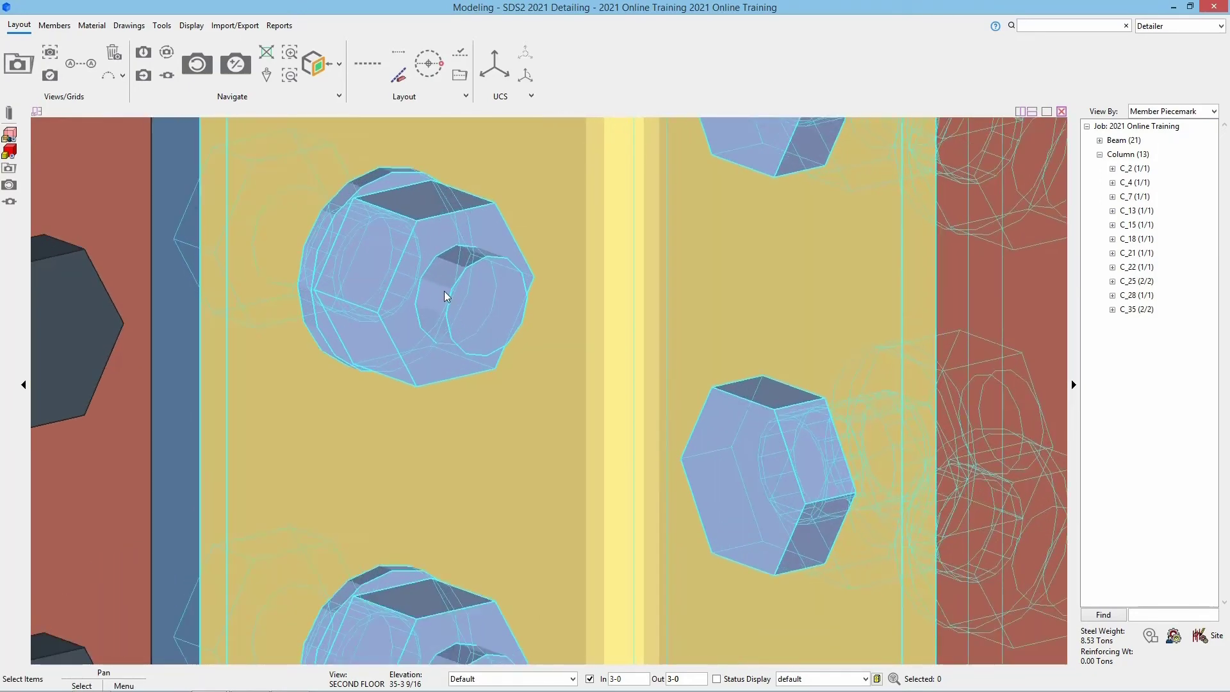
{"action": "mouse_move", "coordinate": [444, 291]}
{"action": "middle_mouse_down"}
{"action": "mouse_move", "coordinate": [618, 261]}
{"action": "mouse_move", "coordinate": [510, 283]}
{"action": "mouse_move", "coordinate": [448, 275]}
{"action": "middle_mouse_up"}
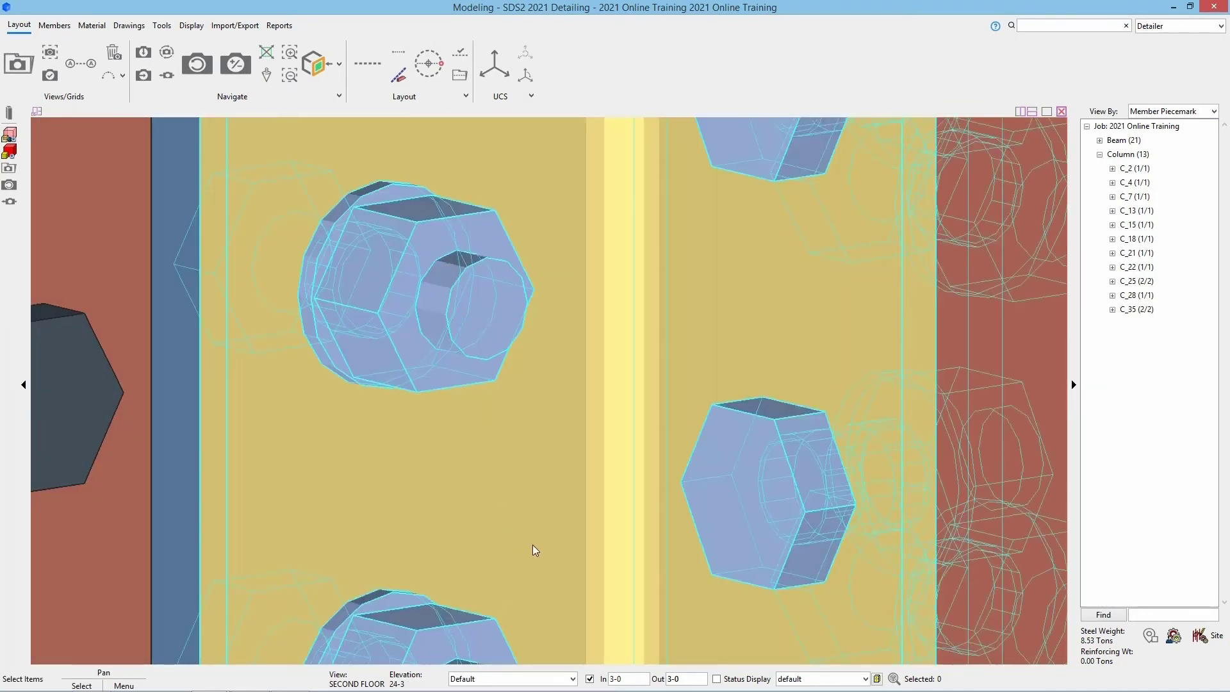
{"action": "key", "text": "ctrl+r"}
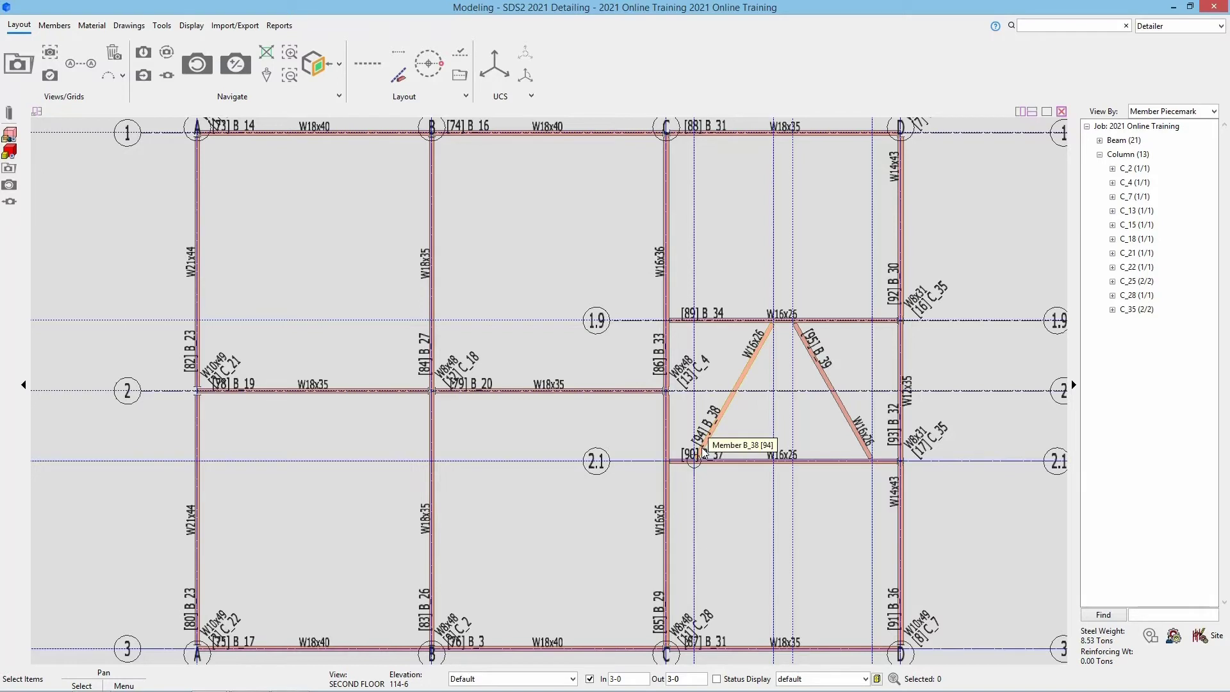
Hide column C_4 and the three beams framing into it, and view beam B_37's exposed end connection in 3D
{"action": "left_click_drag", "start_coordinate": [709, 373], "coordinate": [643, 407]}
{"action": "right_click", "coordinate": [668, 389]}
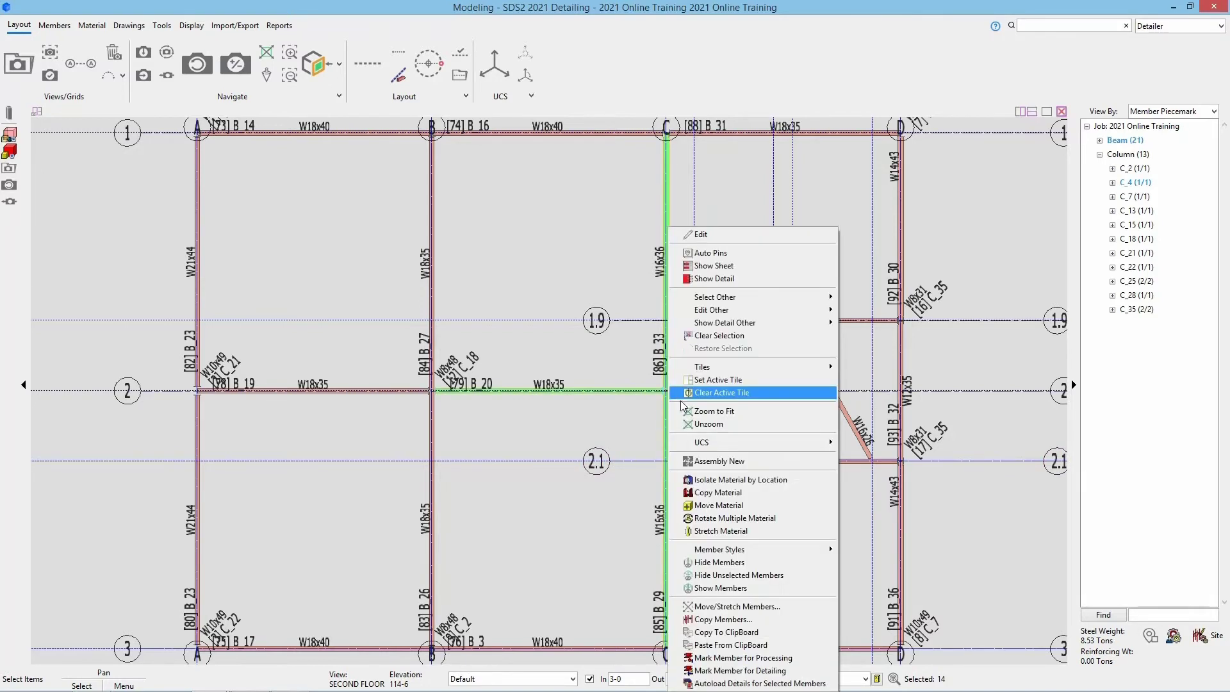
{"action": "left_click", "coordinate": [719, 562]}
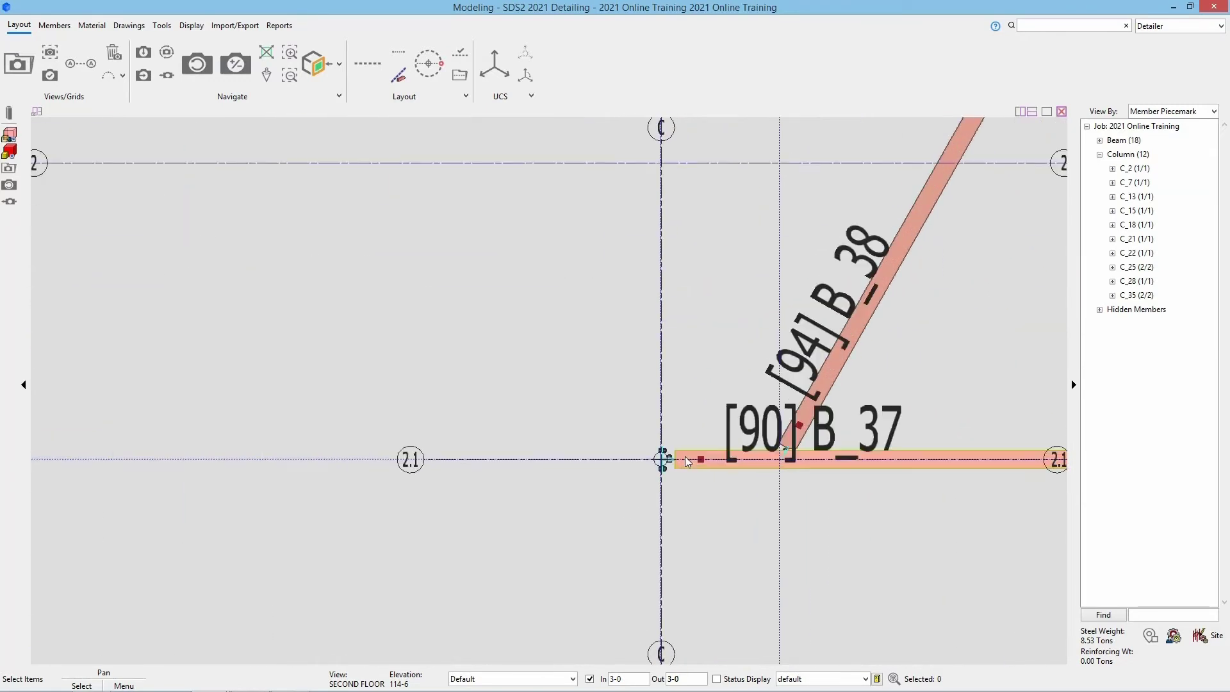
{"action": "scroll", "coordinate": [685, 462], "scroll_direction": "up", "scroll_amount": 6}
{"action": "middle_click_drag", "start_coordinate": [685, 438], "coordinate": [539, 275], "text": "shift"}
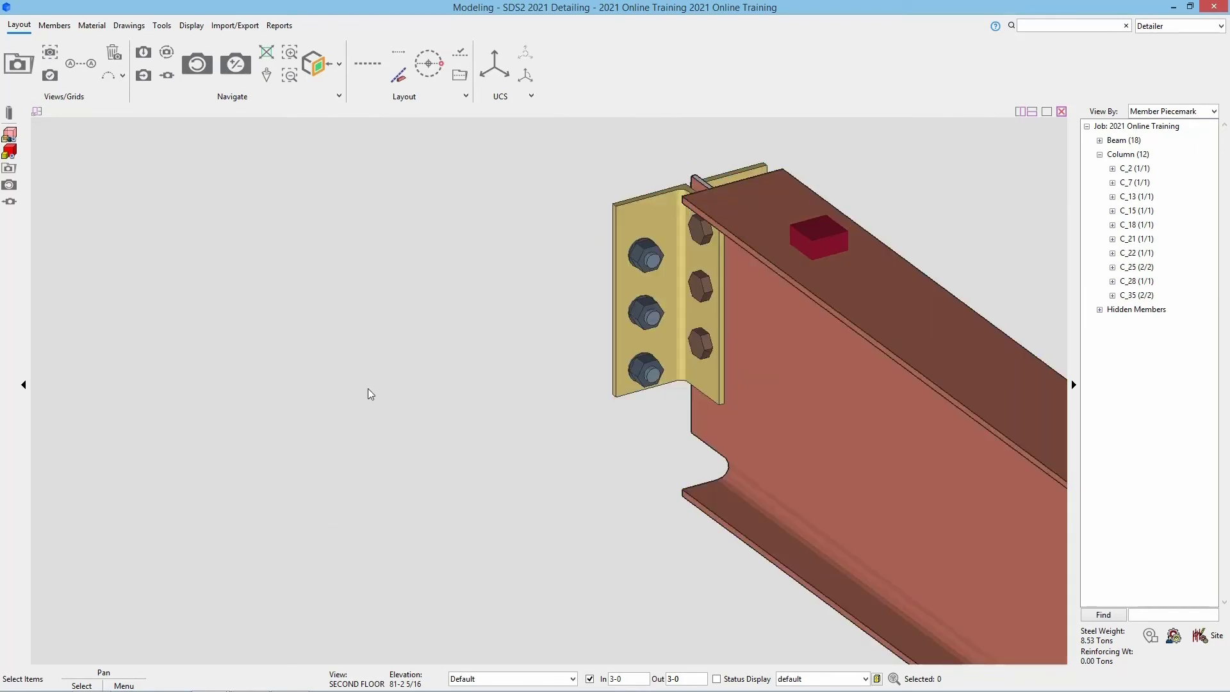
Redisplay all hidden members around column C_4
{"action": "right_click", "coordinate": [377, 374]}
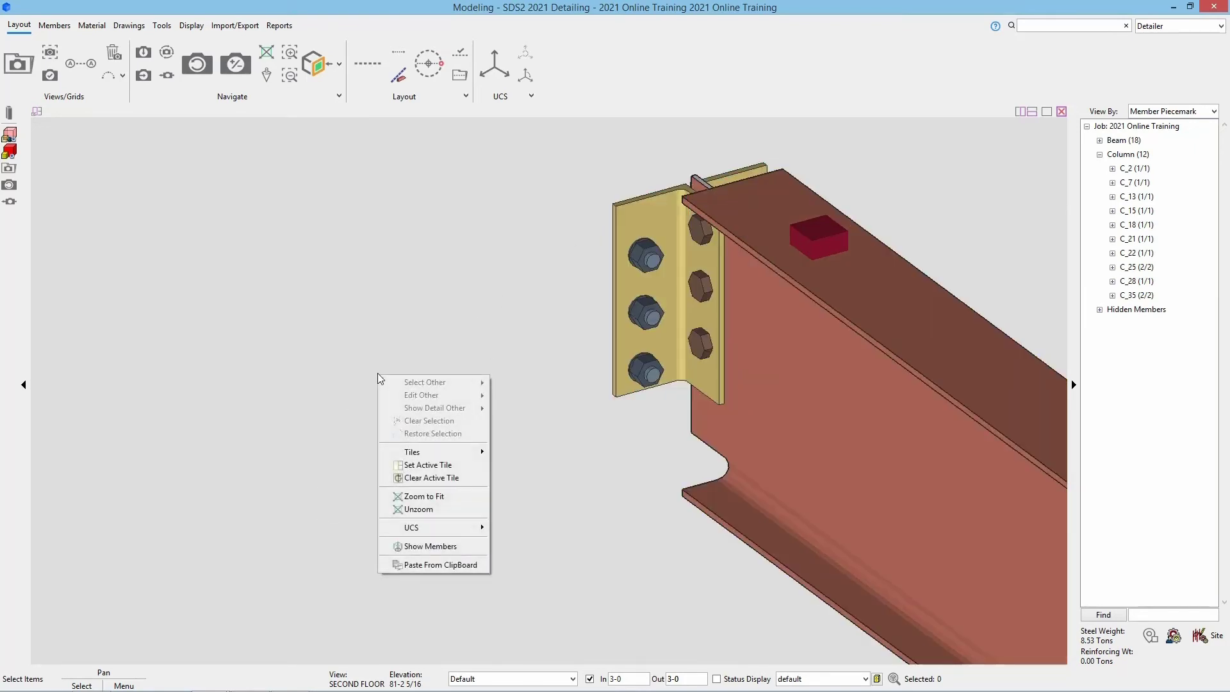
{"action": "left_click", "coordinate": [442, 547]}
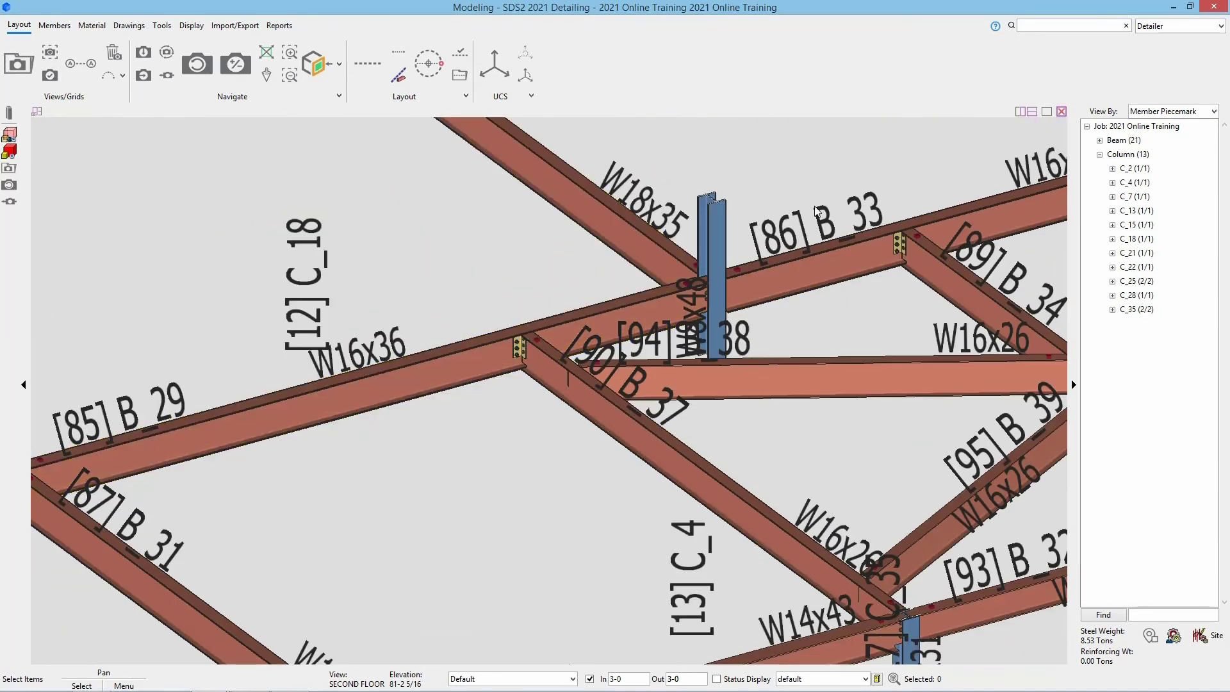
Hide column C_4 together with beams B_20, B_29, B_33, B_37 and B_38, and show all members again
{"action": "left_click_drag", "start_coordinate": [815, 207], "coordinate": [387, 455]}
{"action": "right_click", "coordinate": [428, 305]}
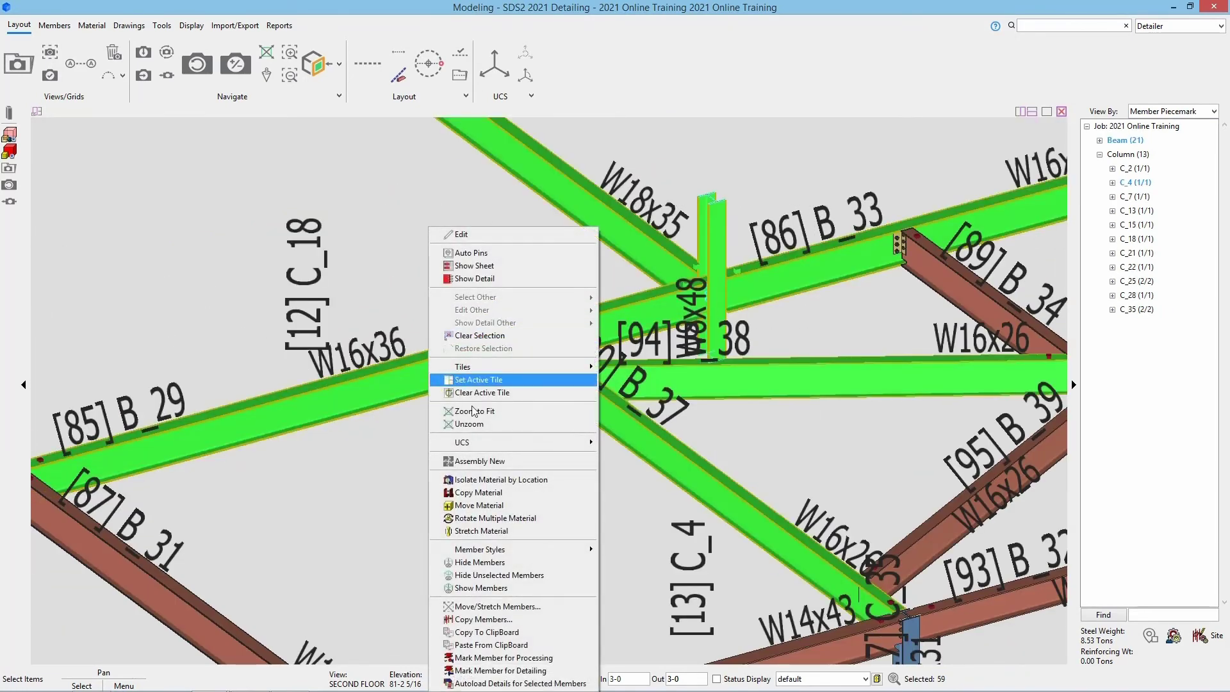
{"action": "left_click", "coordinate": [481, 563]}
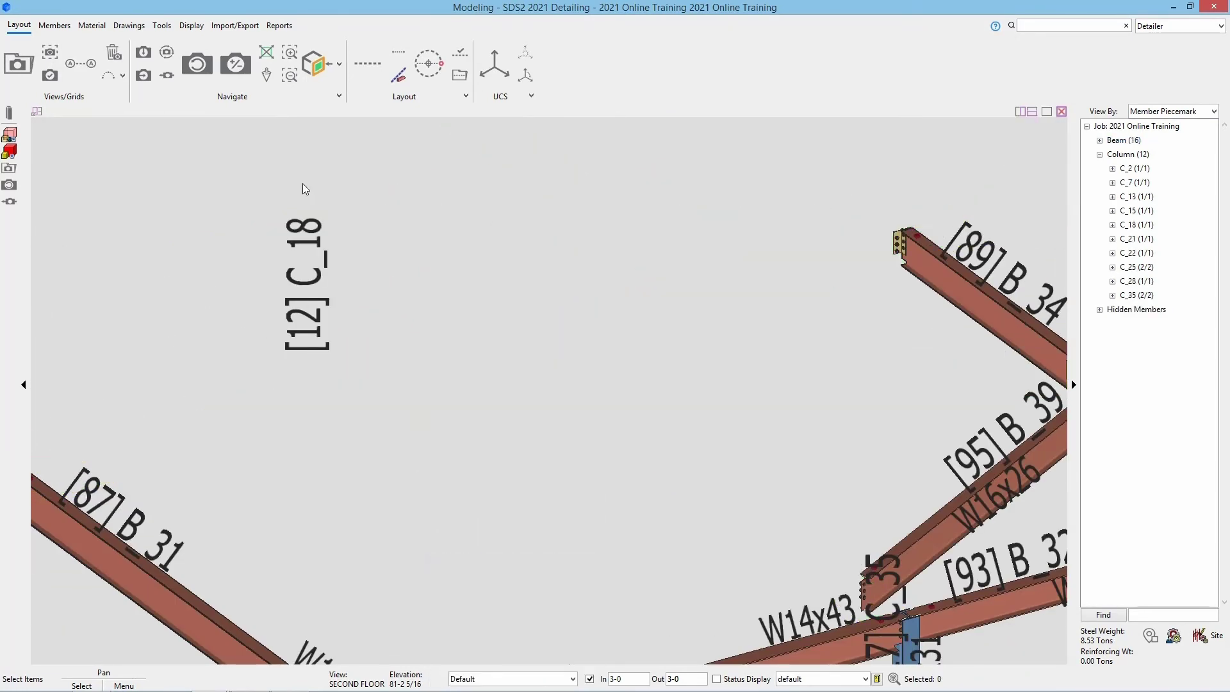
{"action": "left_click", "coordinate": [191, 26]}
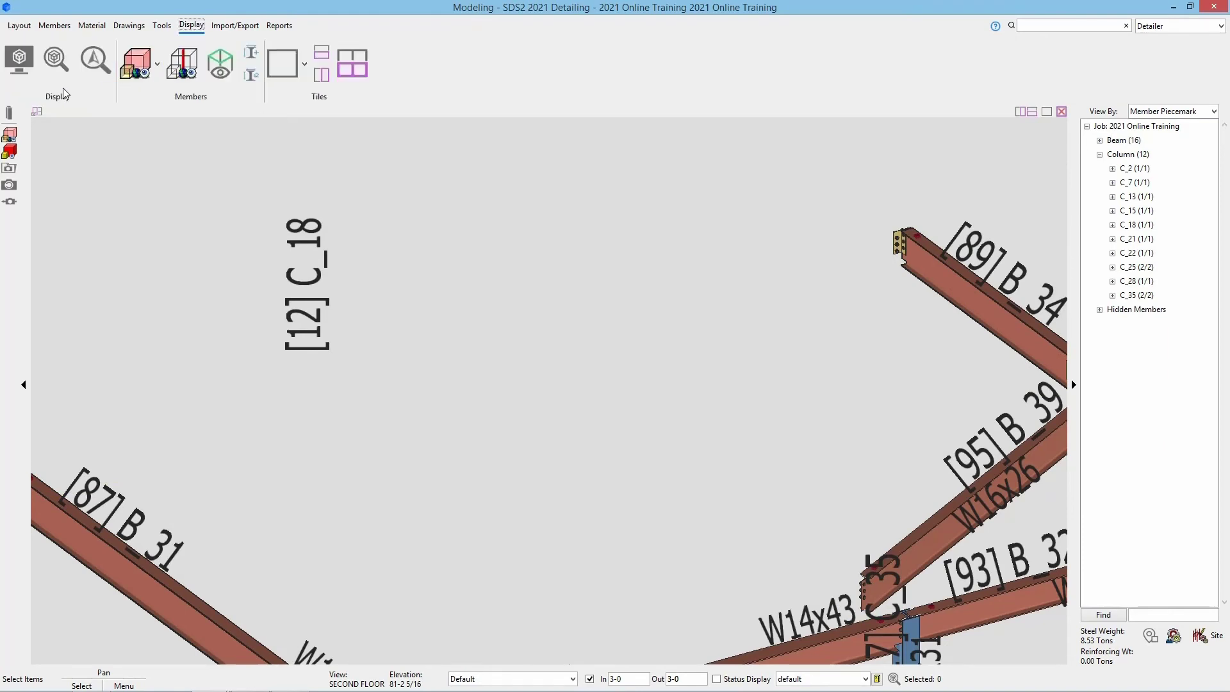
{"action": "left_click", "coordinate": [227, 72]}
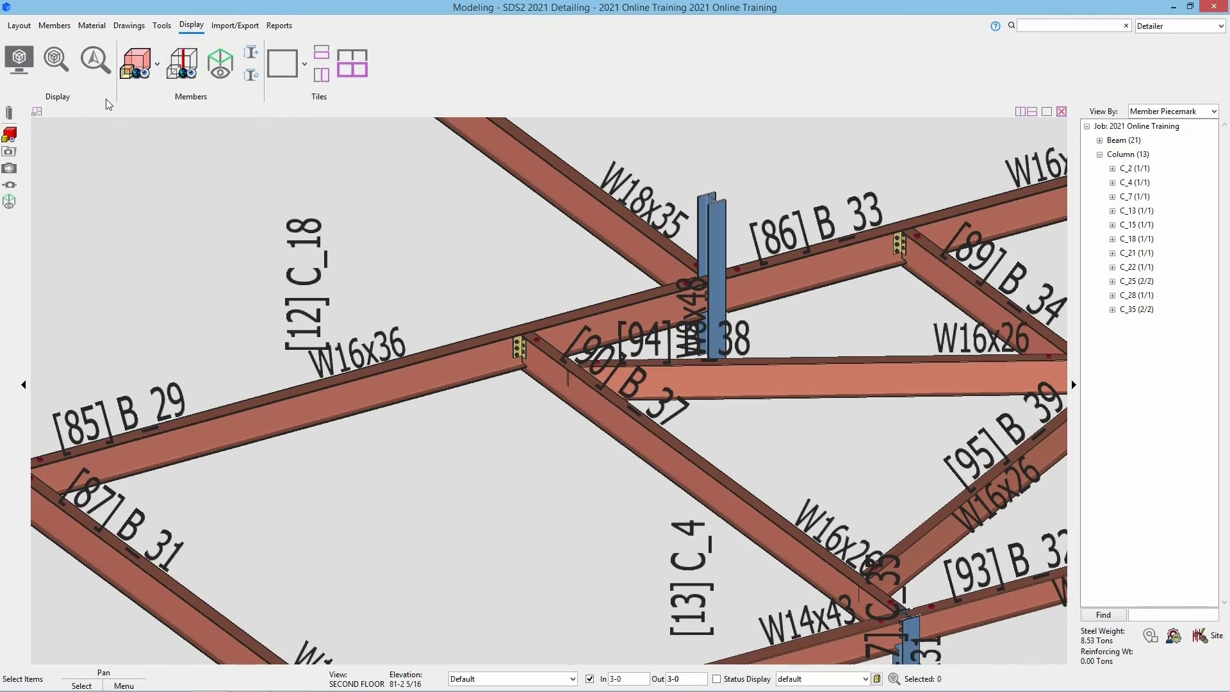
Isolate column C_4 and its five surrounding beams by hiding all unselected members, and restore the full second floor framing
{"action": "left_click_drag", "start_coordinate": [728, 203], "coordinate": [544, 371]}
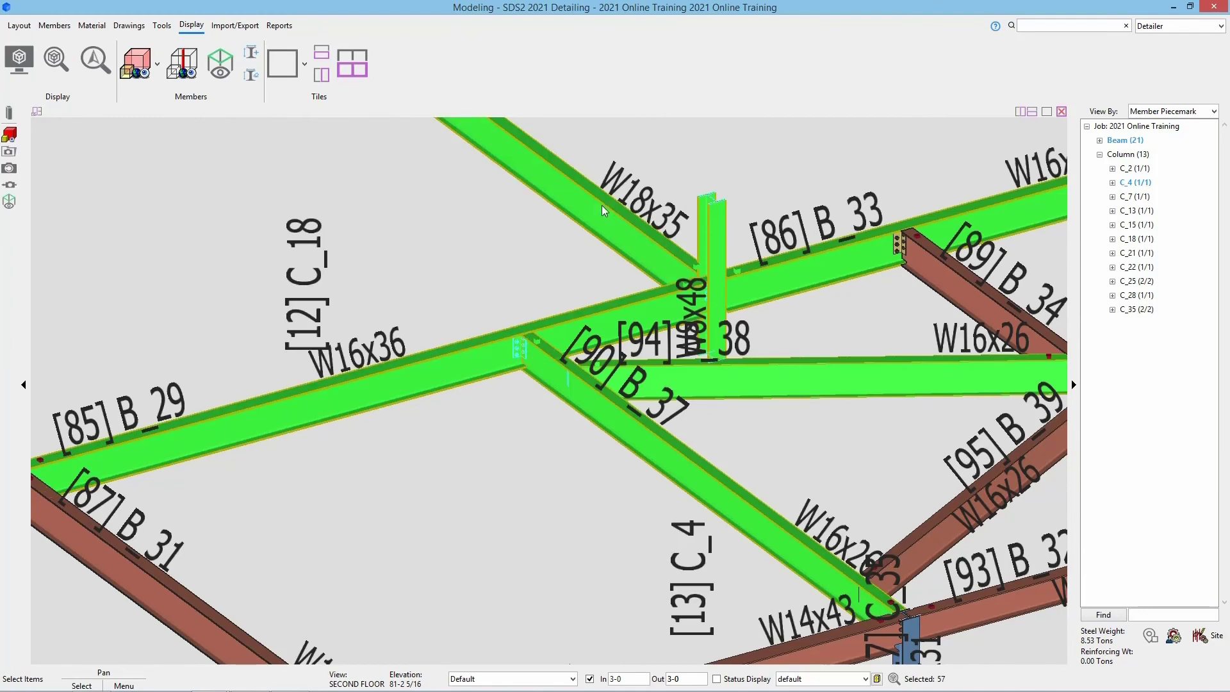
{"action": "right_click", "coordinate": [601, 205]}
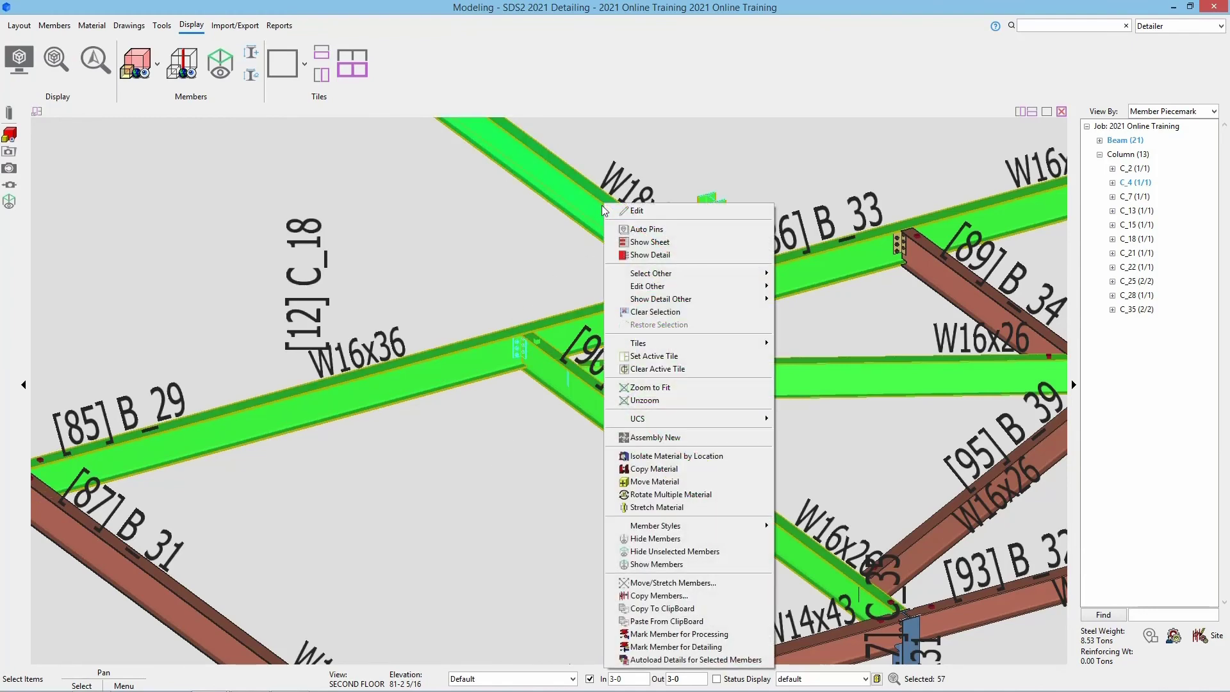
{"action": "left_click", "coordinate": [670, 553]}
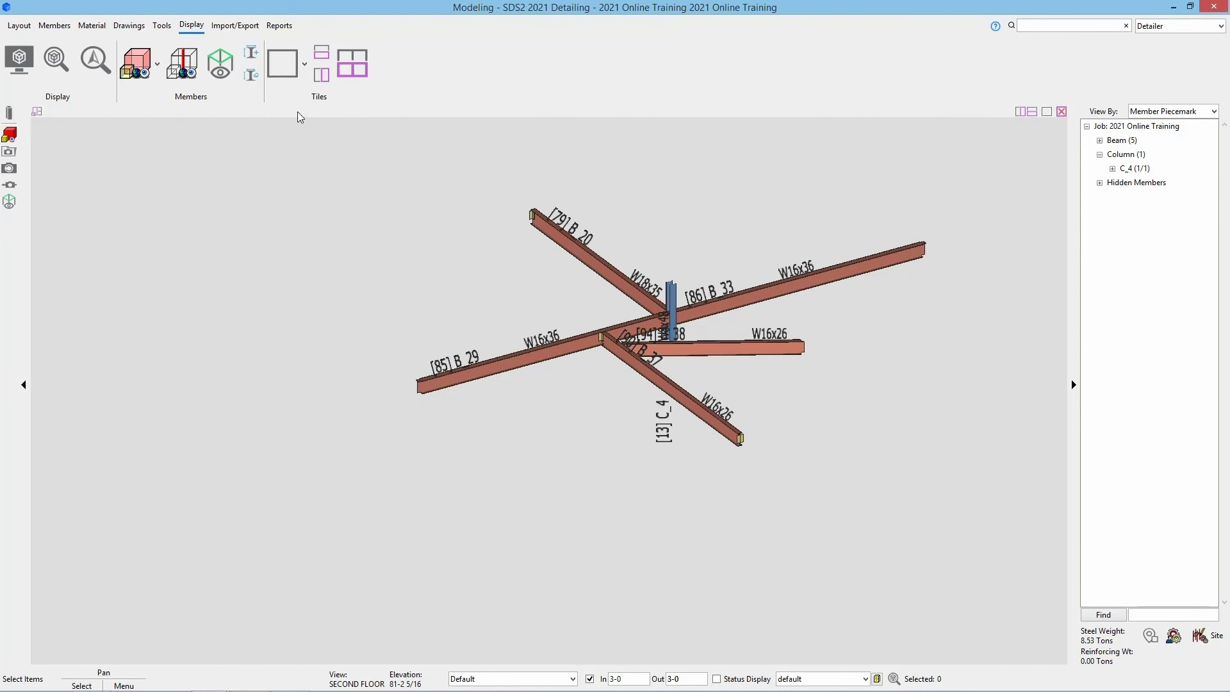
{"action": "left_click", "coordinate": [221, 69]}
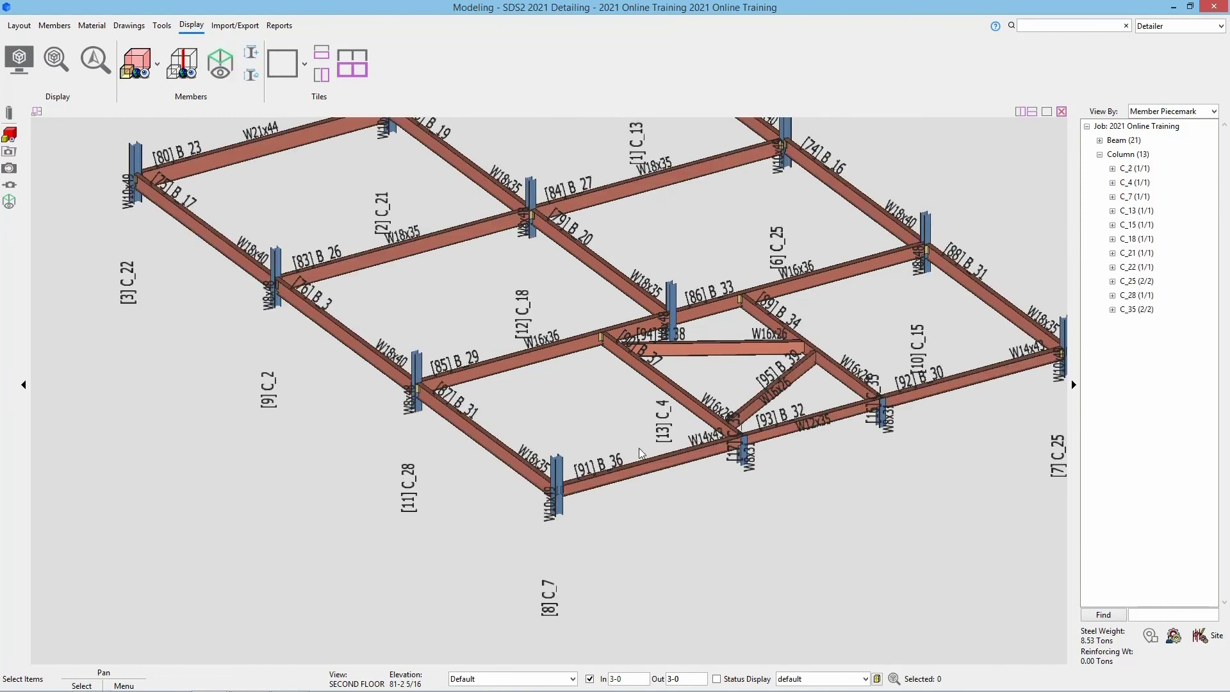